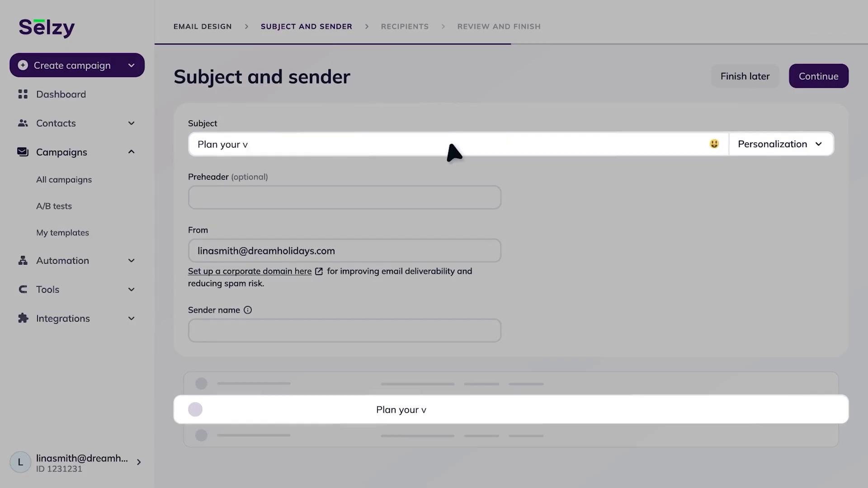
type("Plan your vacation with us now!")
Insert the Name personalization field into the subject and start the 10% OFF preheader
left_click(810, 135)
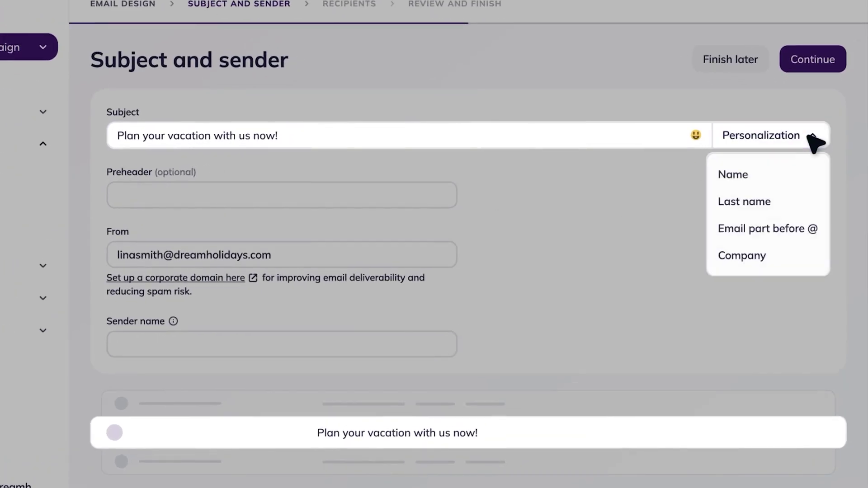
left_click(784, 179)
left_click(380, 195)
type("Enjoy an exclusive 10% OFF deal")
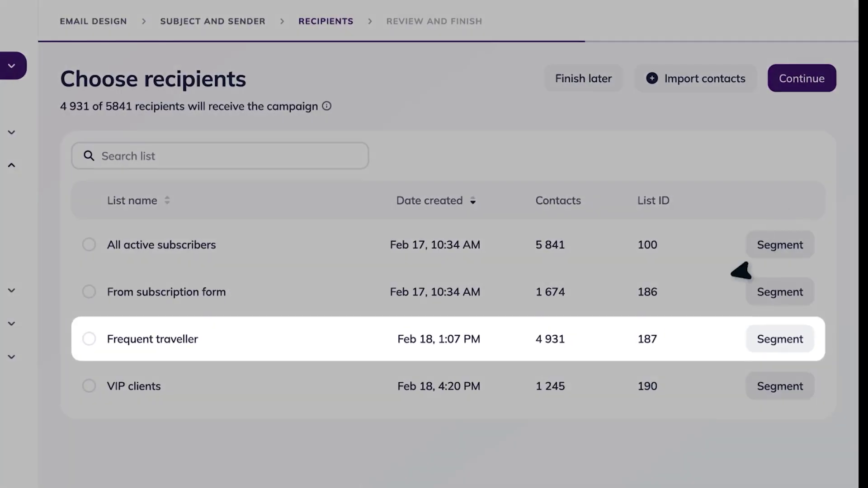
Choose the Frequent traveller list as recipients and send the campaign now
left_click(614, 341)
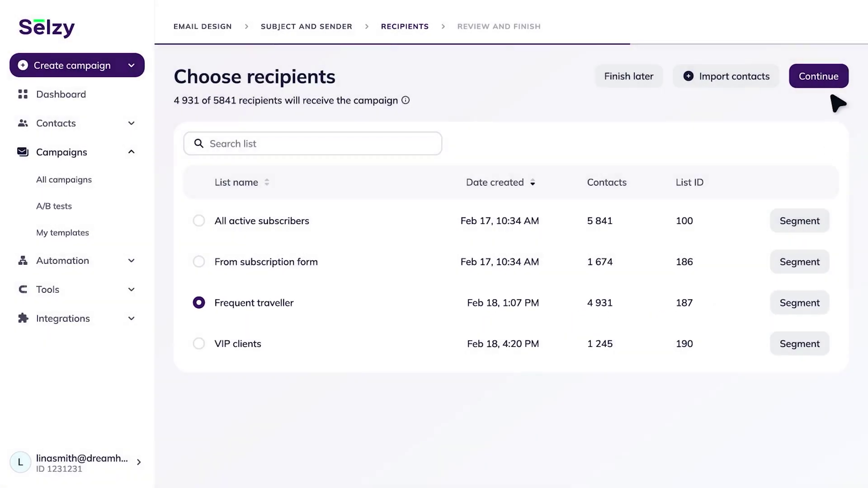
left_click(835, 80)
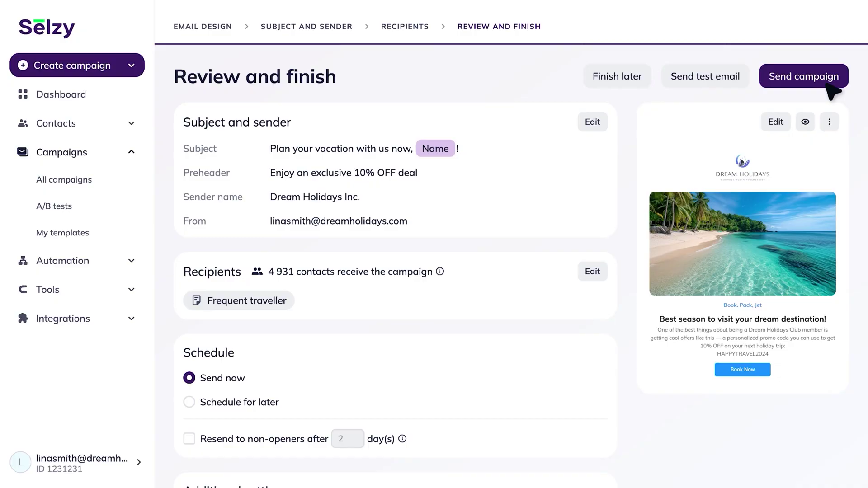
left_click(804, 76)
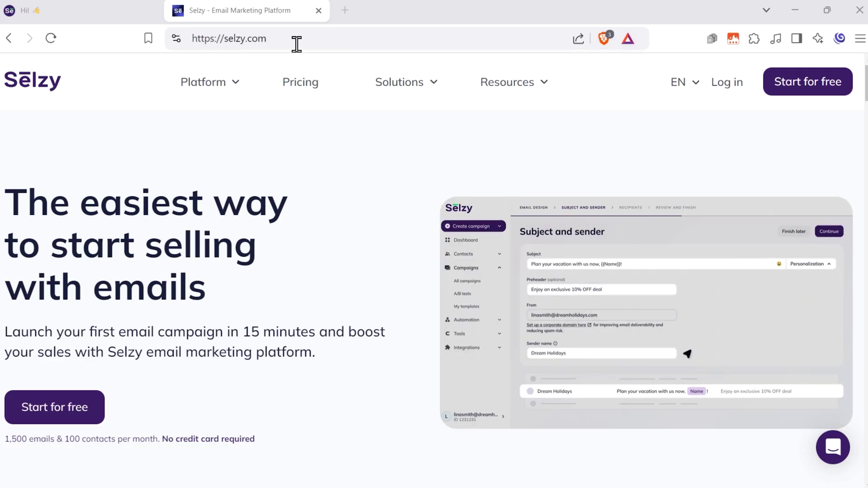
Go to selzy.com, fill the welcome form, and browse the Industry and Company role dropdowns
key("ctrl+a")
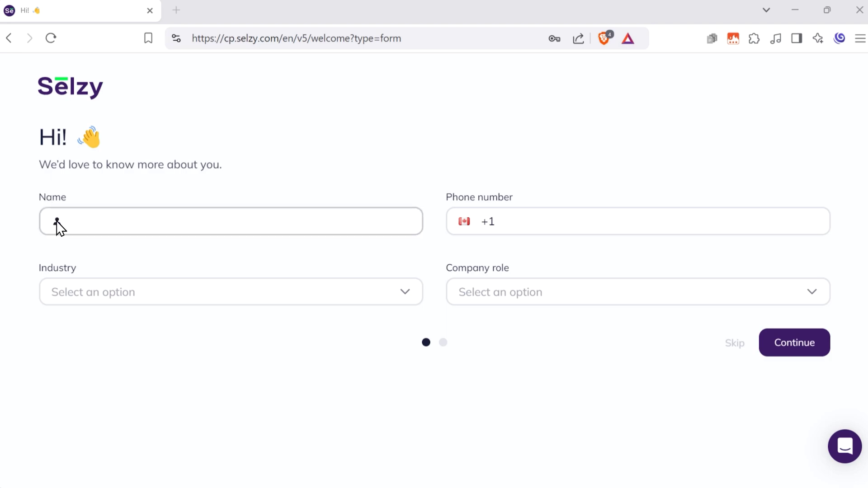
left_click(491, 227)
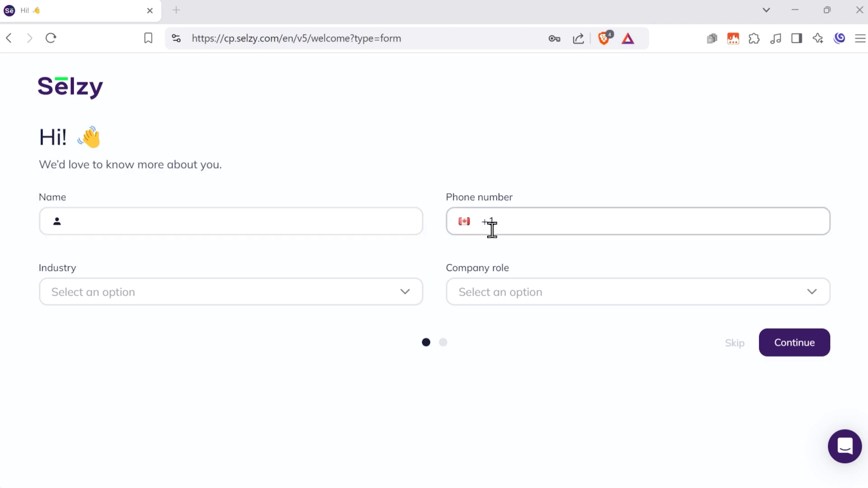
left_click(288, 338)
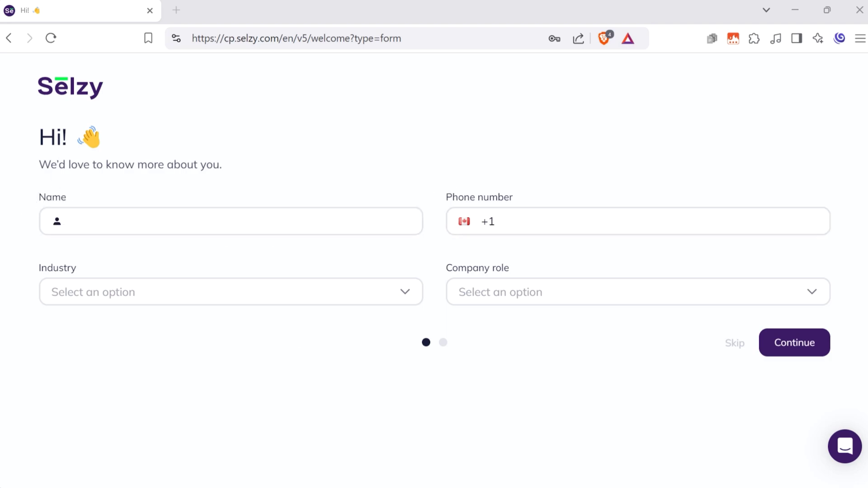
left_click(406, 295)
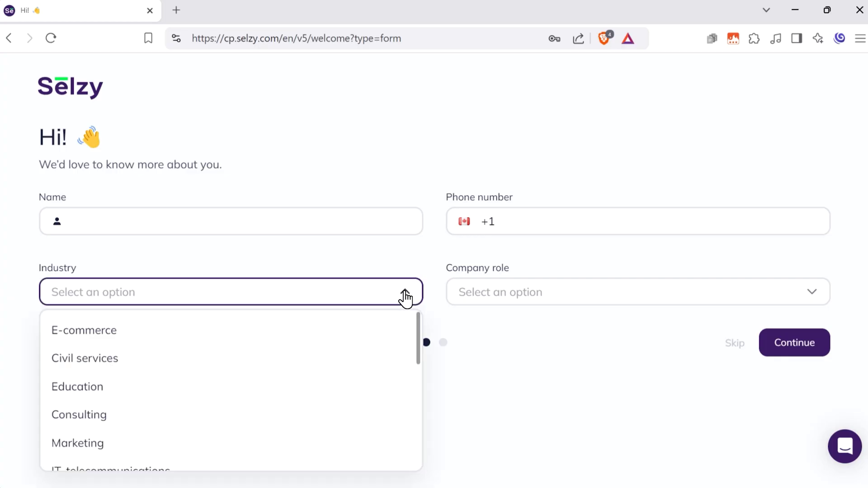
scroll(244, 367, "down", 3)
scroll(243, 371, "down", 2)
scroll(243, 371, "down", 3)
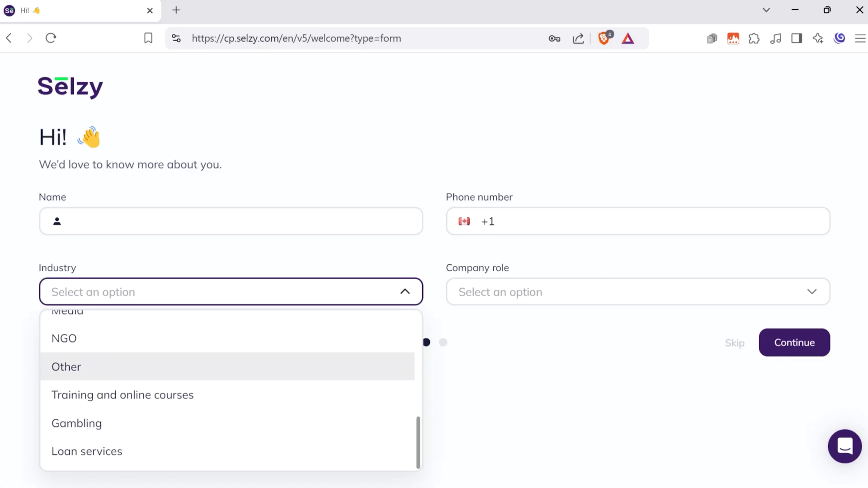
scroll(220, 388, "up", 5)
scroll(219, 388, "up", 1)
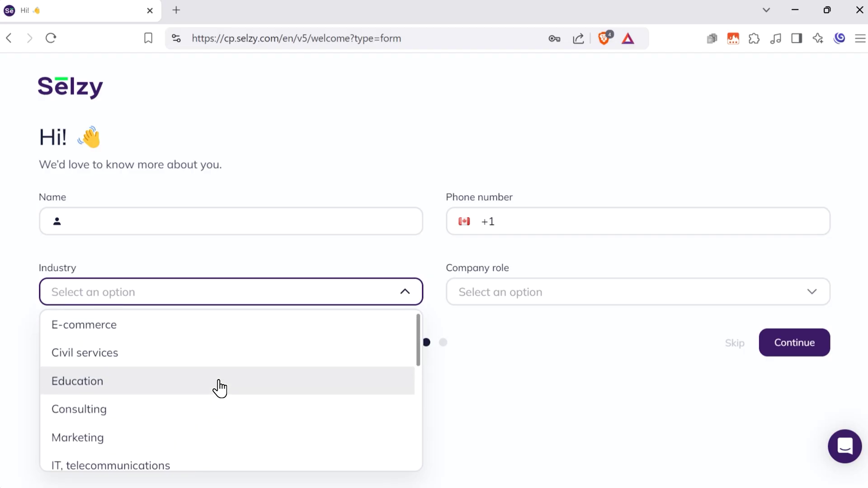
left_click(544, 295)
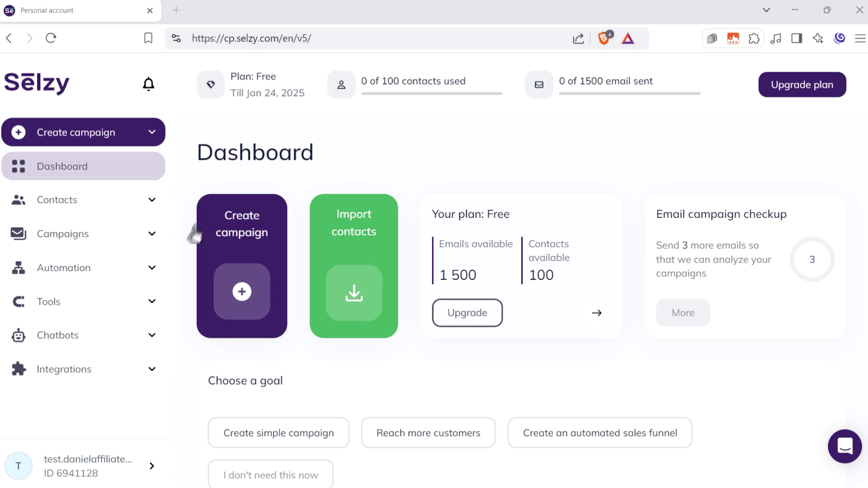
Start a new campaign from the Dashboard's Create campaign card
left_click(242, 296)
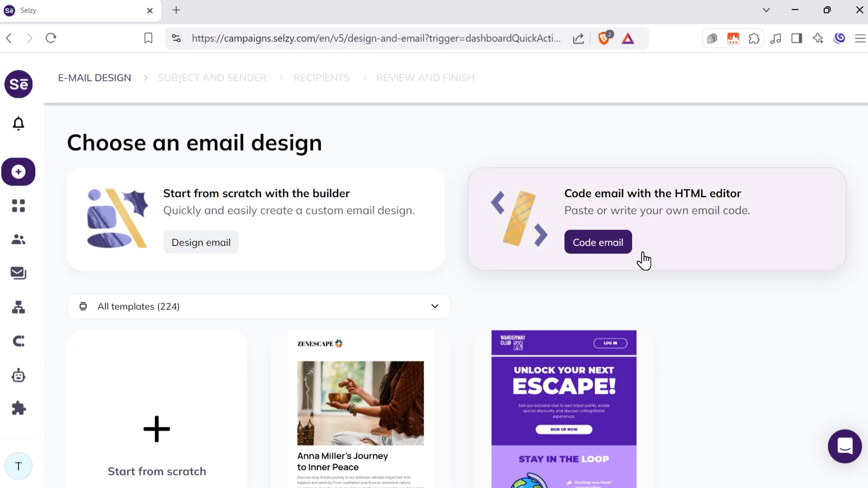
scroll(719, 364, "down", 1)
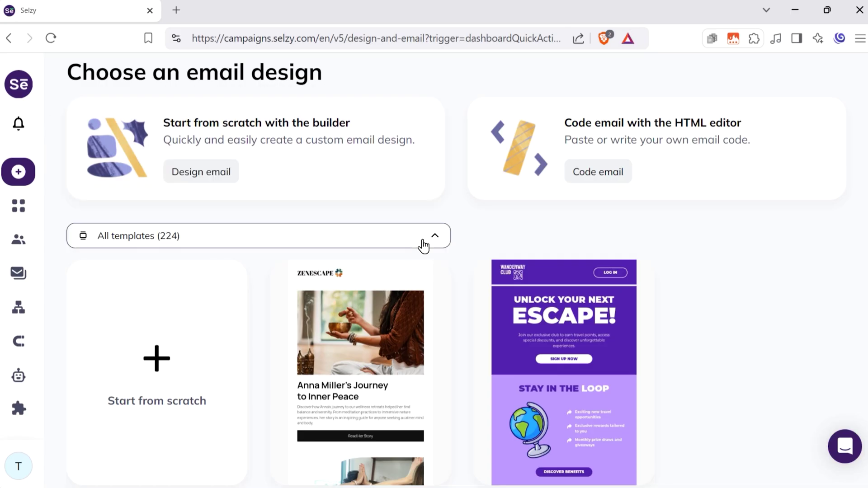
Browse the All templates category dropdown before choosing to start from scratch
left_click(424, 244)
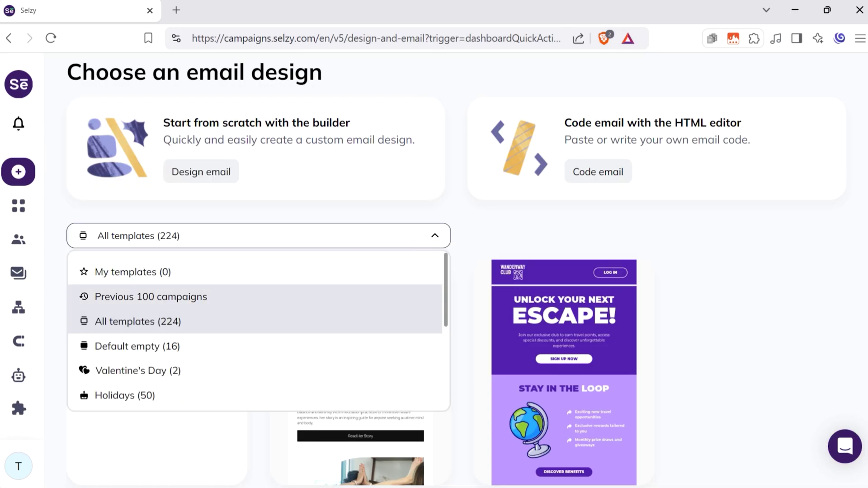
left_click(427, 231)
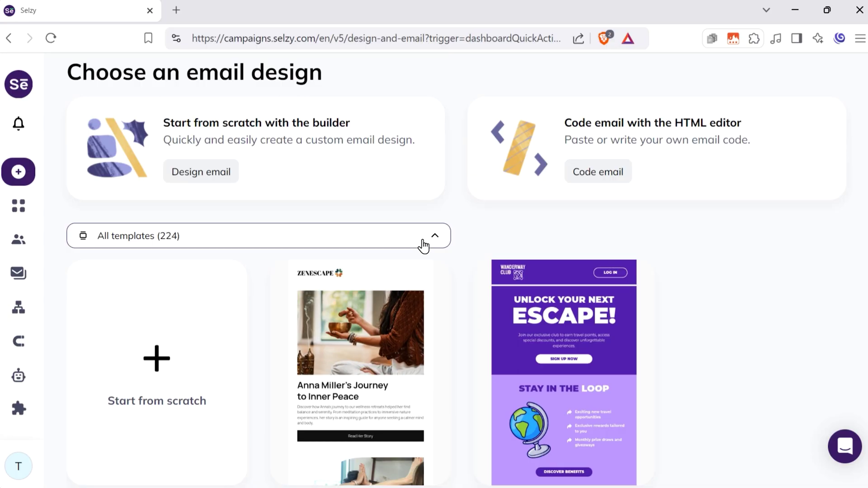
left_click(424, 242)
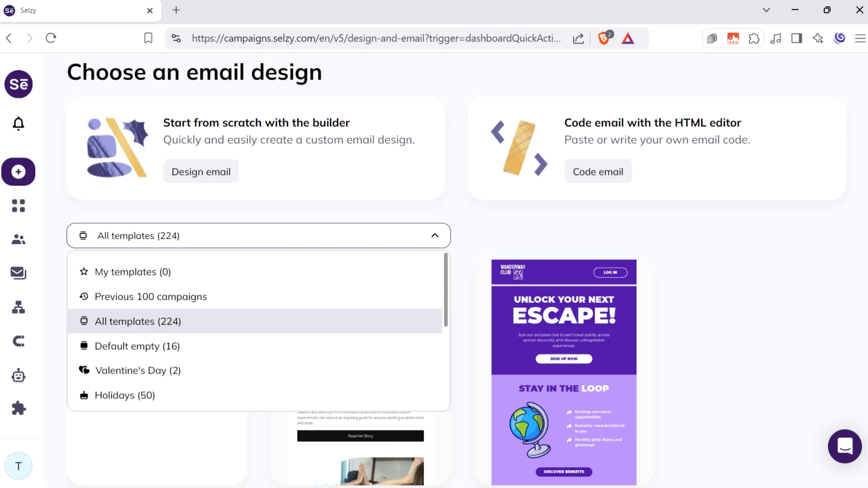
scroll(434, 305, "down", 10)
scroll(435, 306, "down", 5)
scroll(434, 305, "down", 5)
scroll(434, 305, "down", 5)
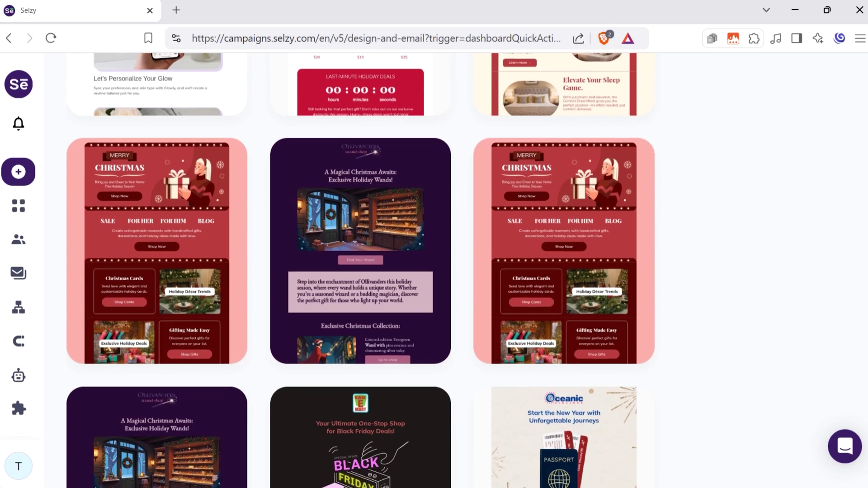
scroll(435, 306, "down", 5)
scroll(435, 306, "down", 5)
scroll(434, 305, "down", 3)
scroll(435, 306, "down", 3)
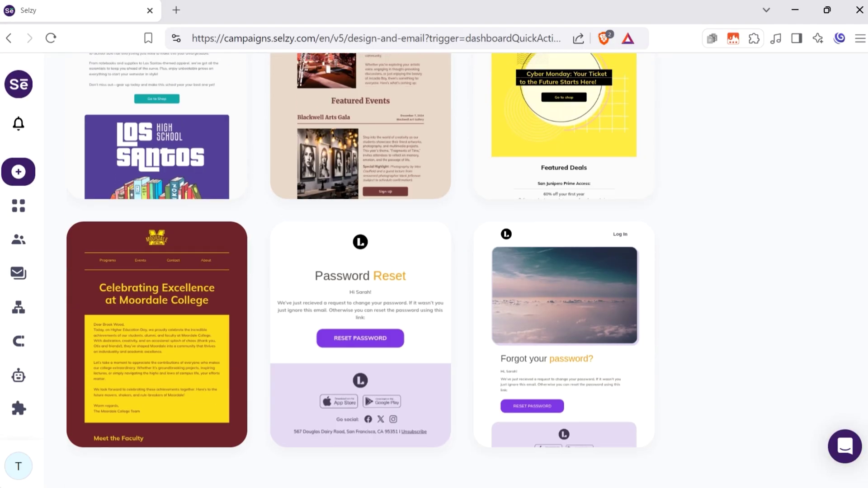
scroll(434, 306, "up", 8)
scroll(434, 305, "up", 8)
scroll(435, 306, "up", 8)
scroll(434, 305, "up", 8)
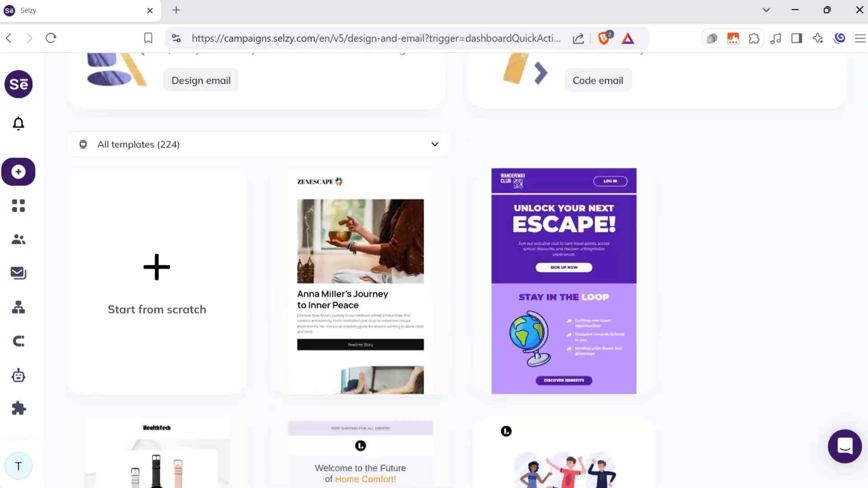
scroll(434, 305, "up", 4)
scroll(435, 306, "down", 2)
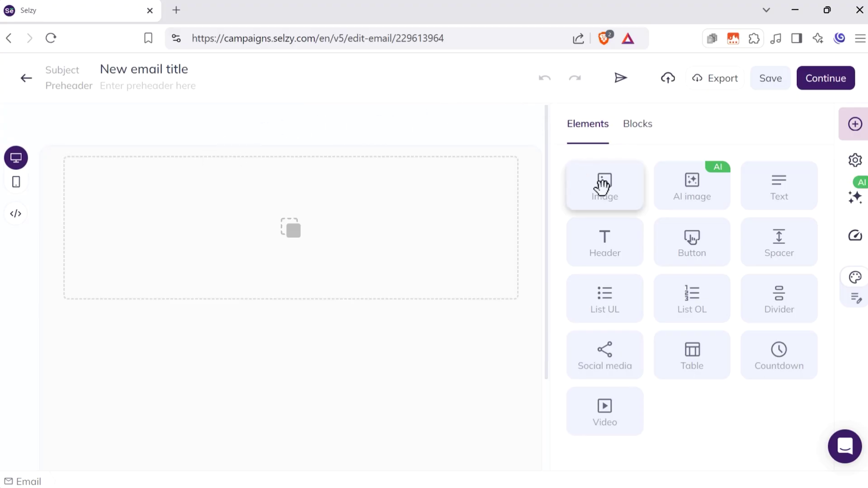
Switch to the Blocks library and browse the saved and Common blocks categories
left_click(638, 124)
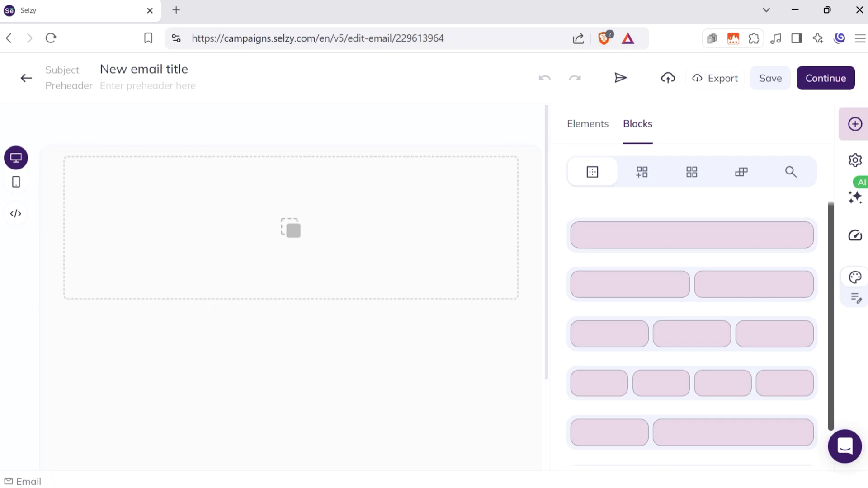
scroll(780, 271, "down", 1)
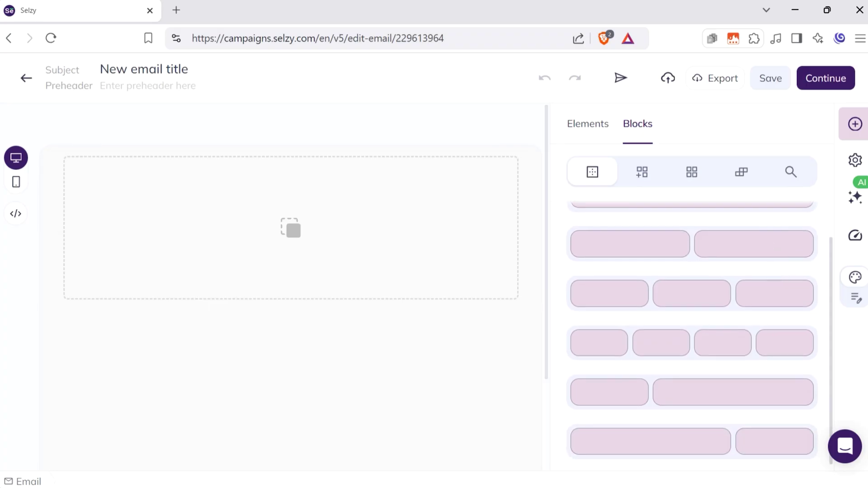
left_click(642, 172)
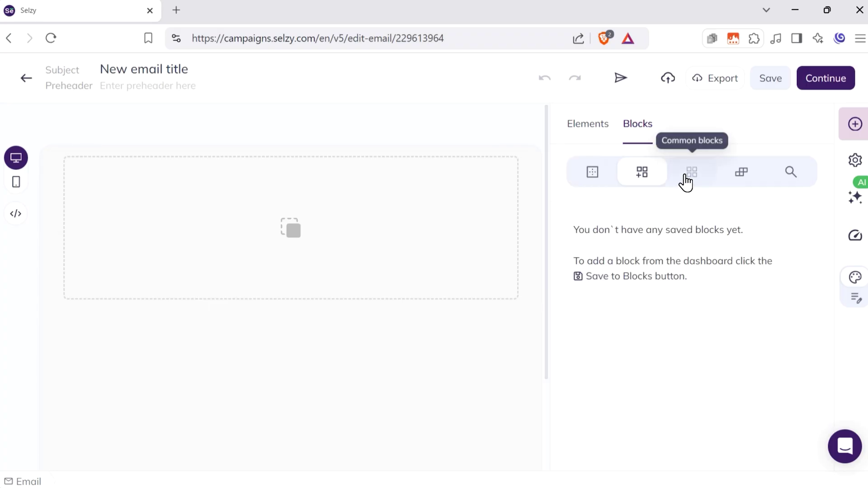
left_click(691, 172)
scroll(747, 271, "down", 5)
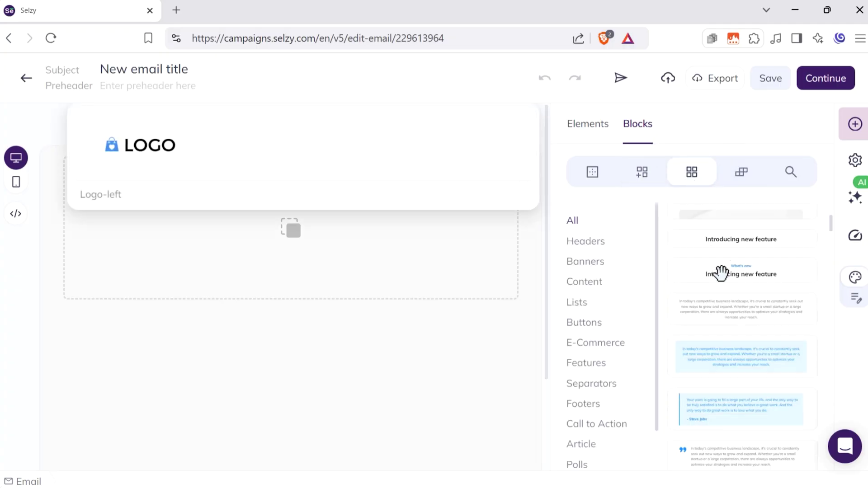
scroll(780, 305, "down", 4)
scroll(808, 352, "down", 3)
scroll(809, 360, "down", 3)
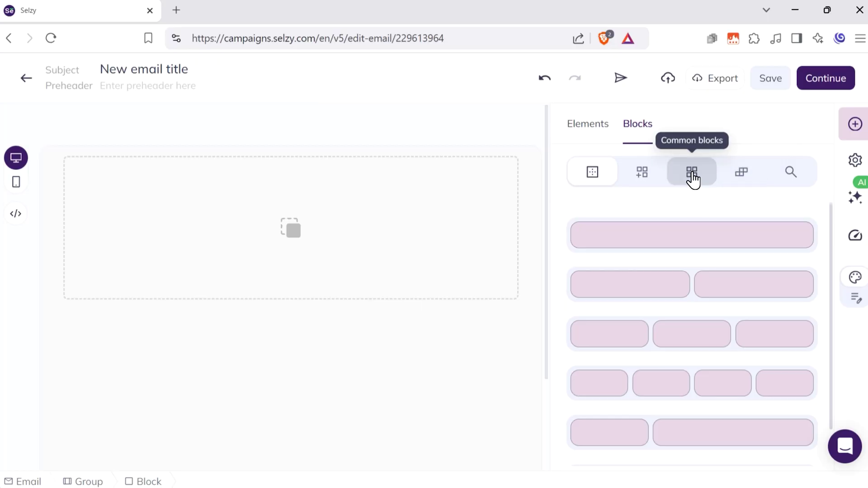
Add the Logo center header block with an Image element below it
left_click(693, 178)
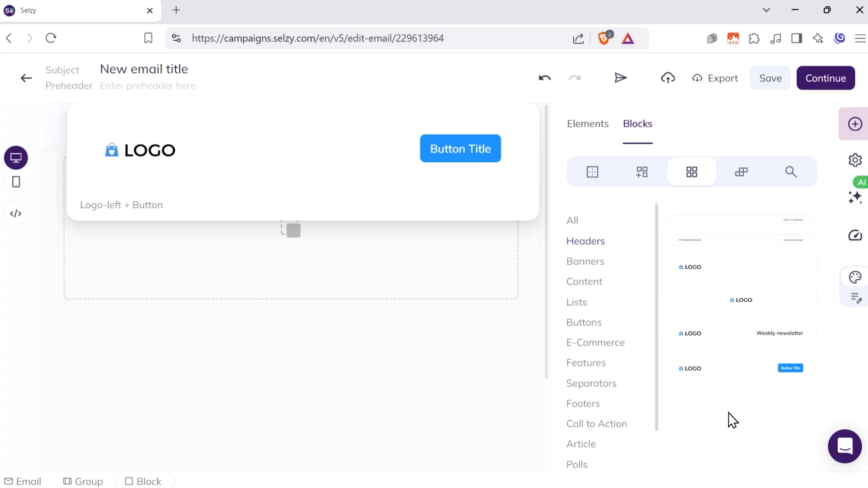
left_click_drag(743, 299, 74, 178)
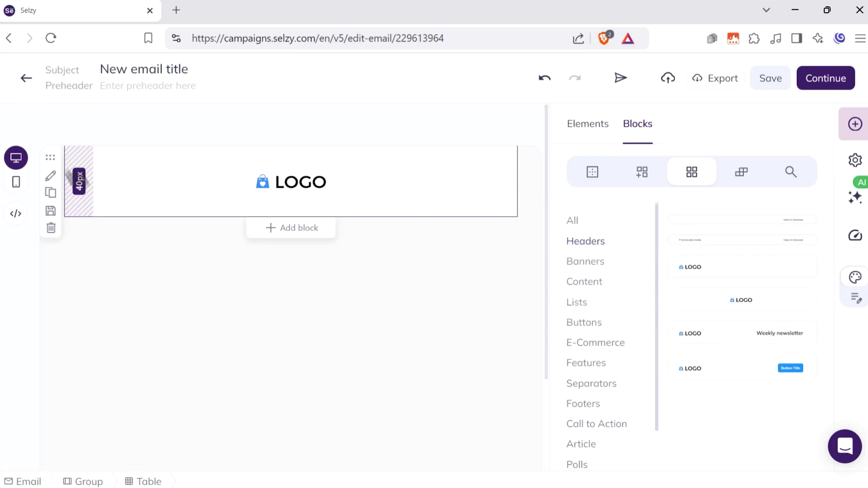
left_click(399, 234)
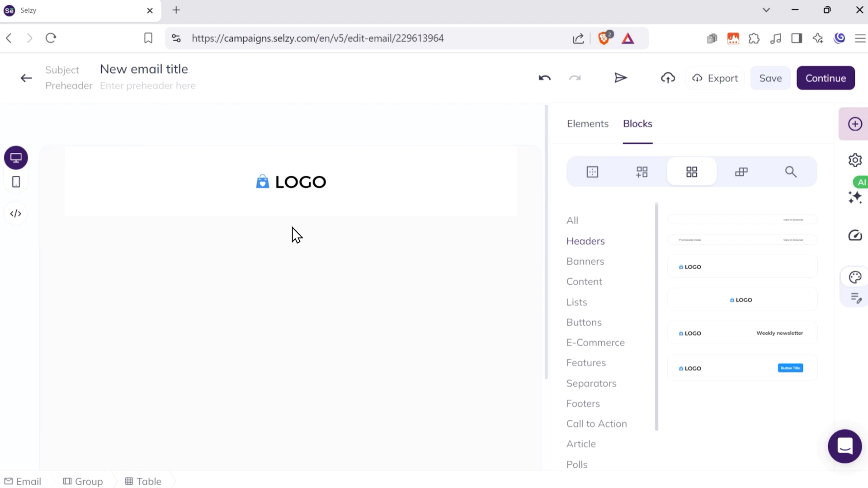
left_click(587, 124)
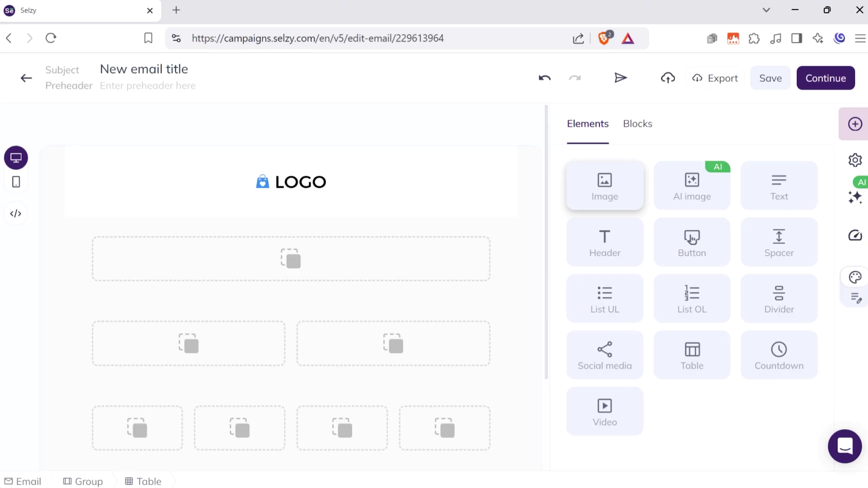
left_click_drag(605, 186, 268, 258)
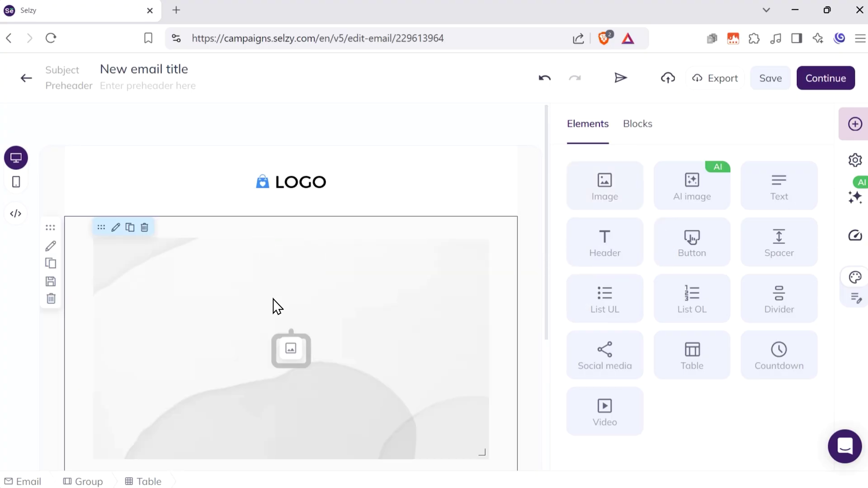
scroll(368, 340, "down", 3)
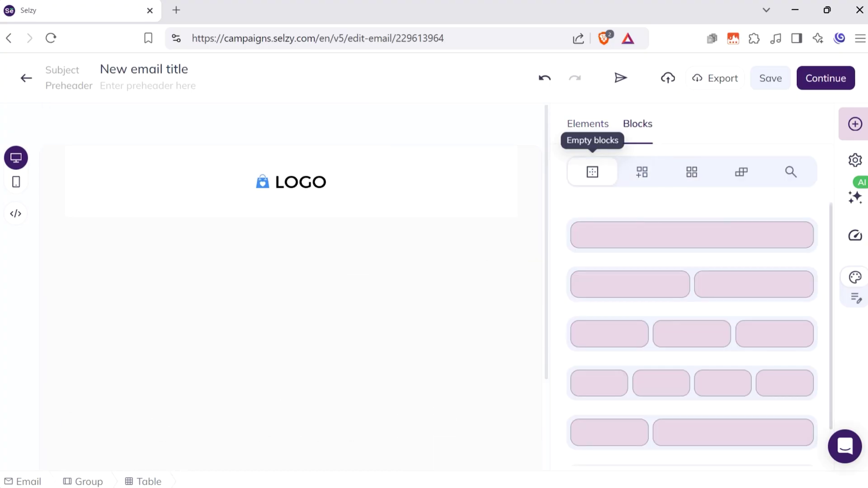
Add empty 1-, 2- and 4-column rows, Text and List UL elements, and the long footer
left_click_drag(692, 235, 177, 244)
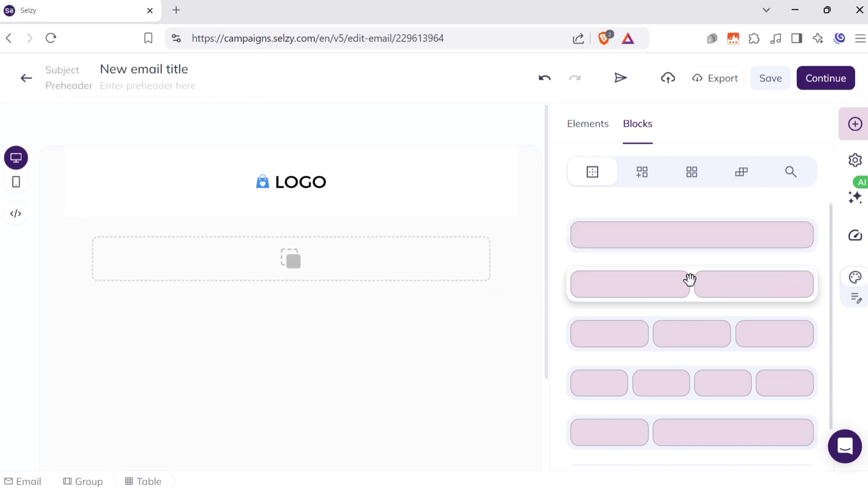
left_click_drag(690, 279, 238, 339)
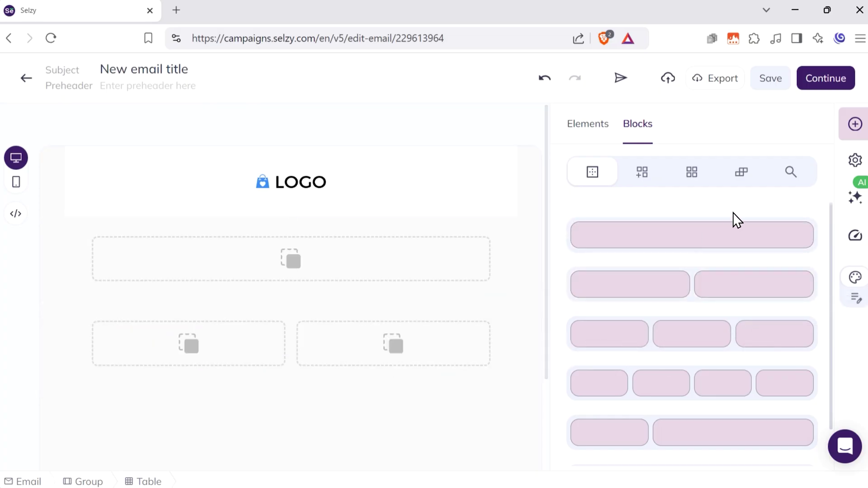
left_click_drag(692, 383, 95, 402)
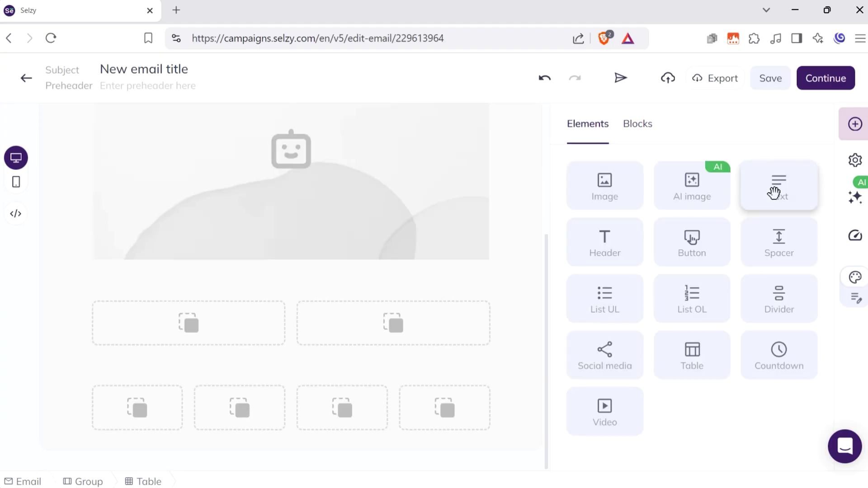
left_click_drag(779, 185, 207, 312)
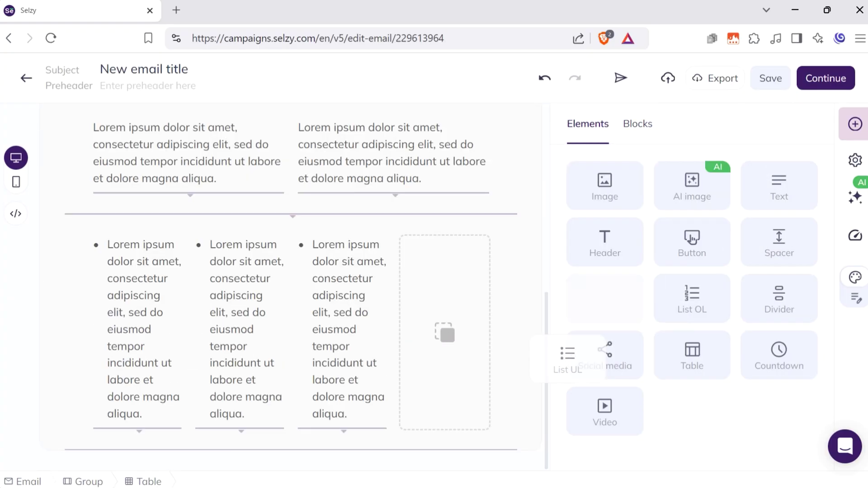
left_click_drag(604, 299, 435, 319)
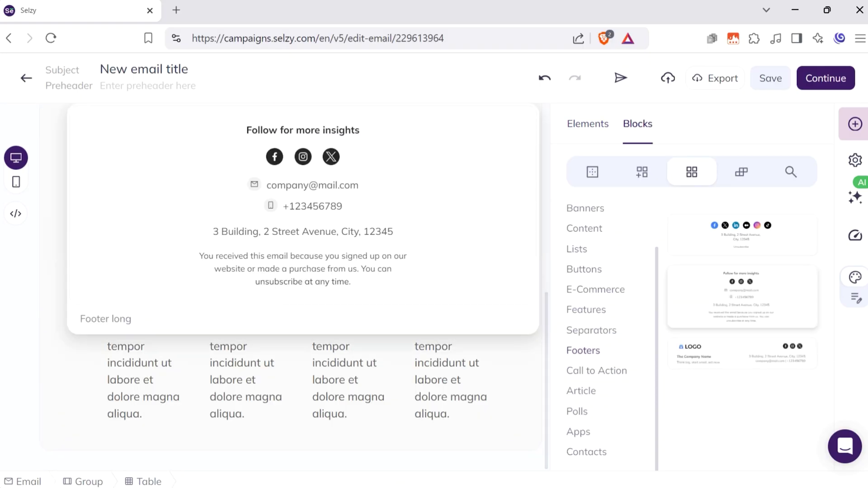
mouse_move(741, 295)
left_mouse_down()
mouse_move(563, 434)
mouse_move(292, 445)
left_mouse_up()
scroll(475, 340, "down", 3)
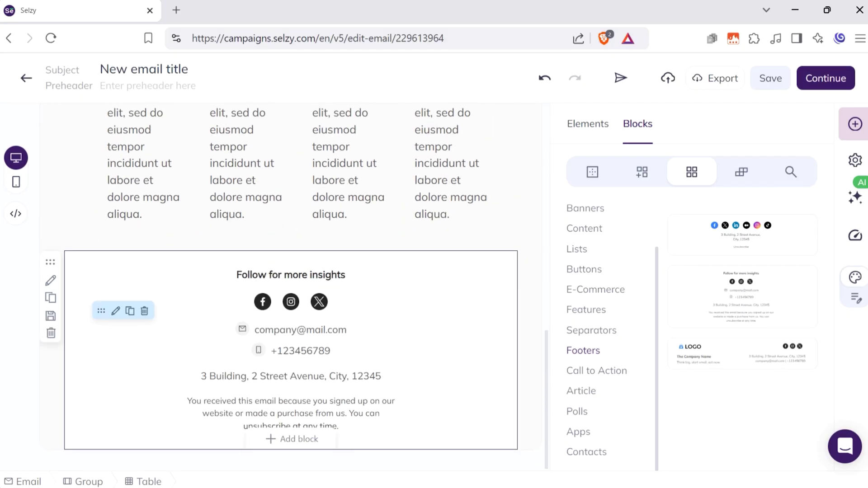
scroll(475, 394, "up", 10)
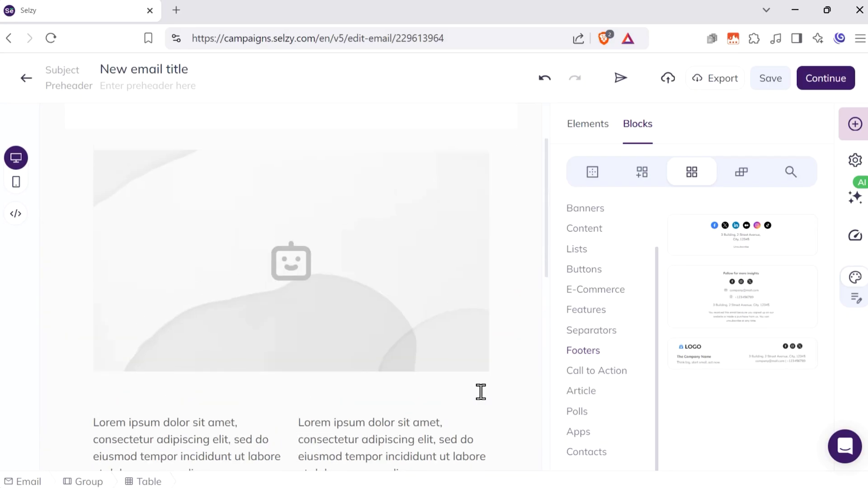
scroll(451, 325, "down", 5)
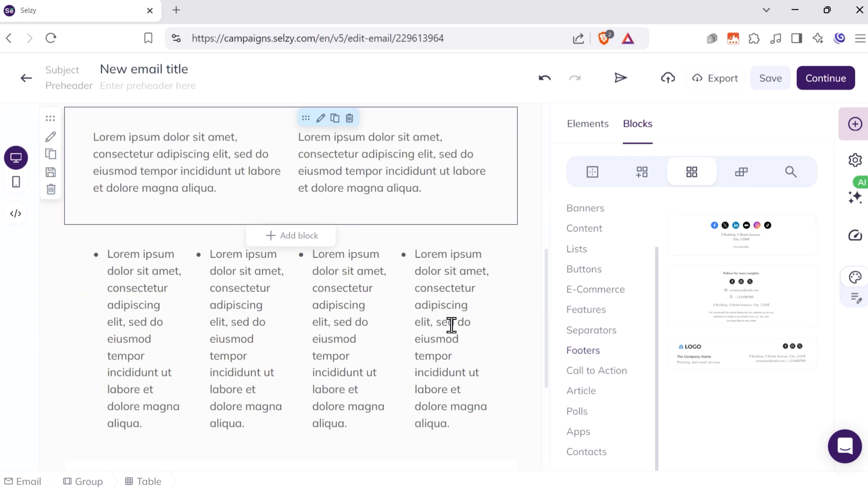
scroll(451, 326, "down", 5)
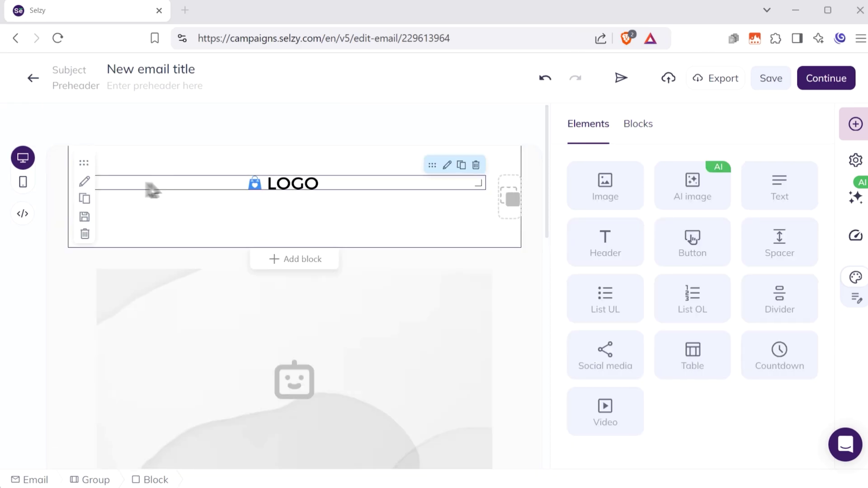
Enlarge the logo header padding to 74px top and 49px bottom, then select the logo
left_click(135, 209)
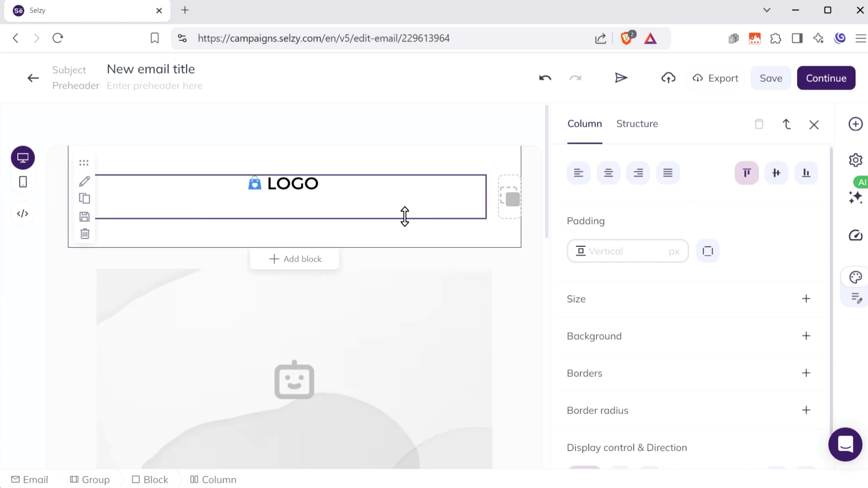
mouse_move(407, 218)
left_mouse_down()
mouse_move(407, 260)
mouse_move(408, 245)
left_mouse_up()
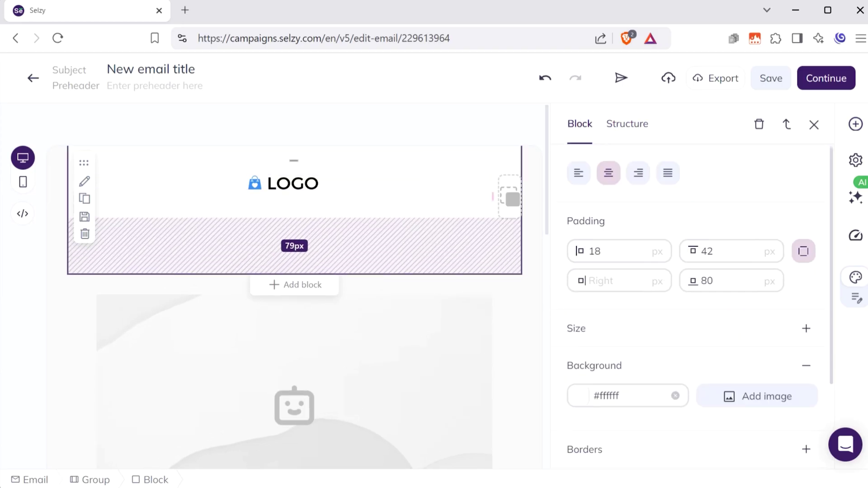
left_click_drag(407, 149, 411, 170)
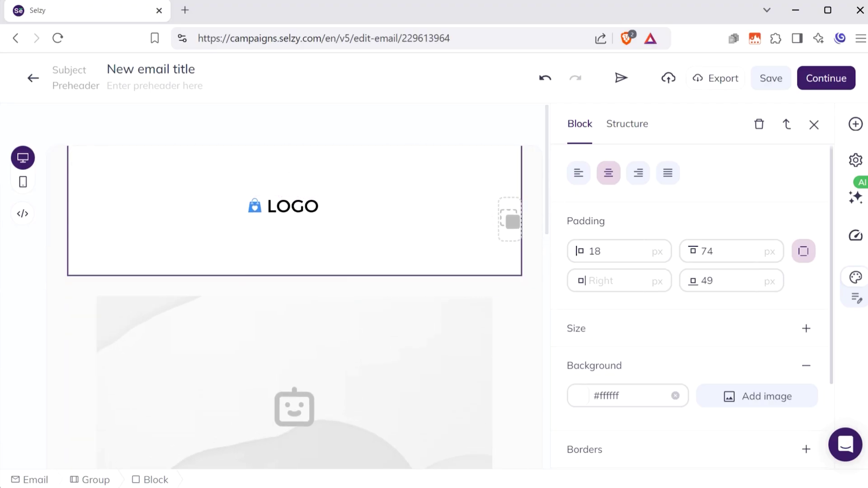
mouse_move(291, 205)
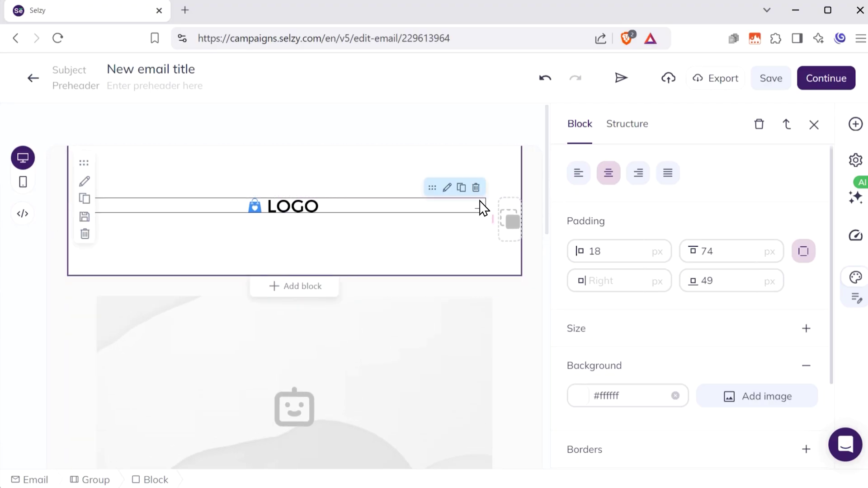
left_click(286, 211)
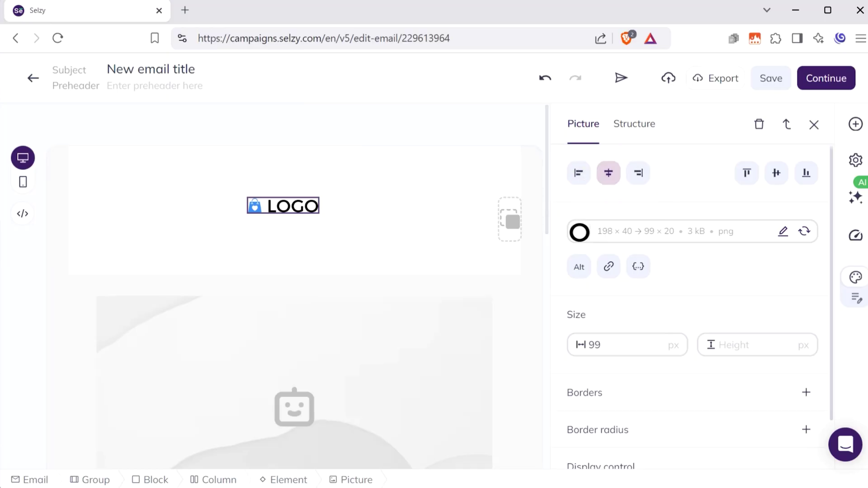
left_click(668, 235)
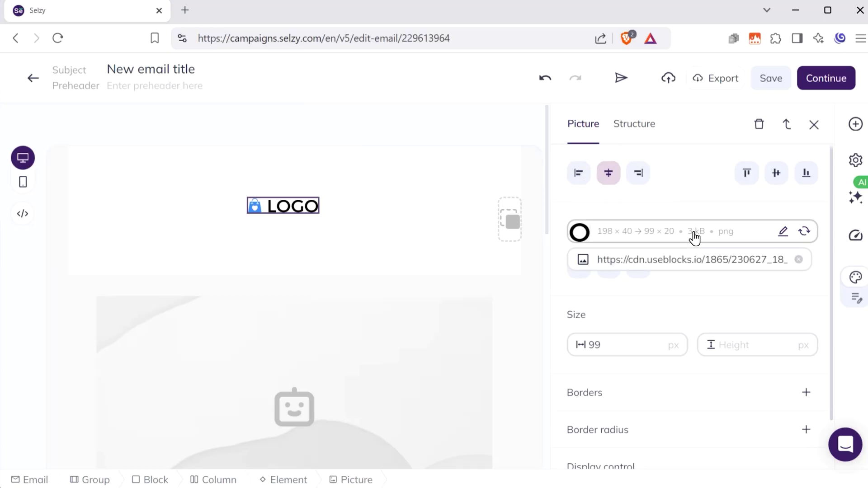
left_click(695, 237)
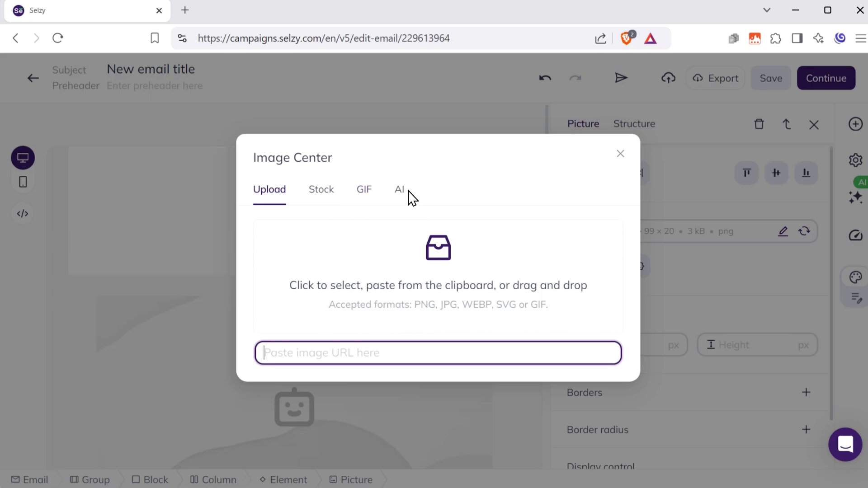
left_click(621, 154)
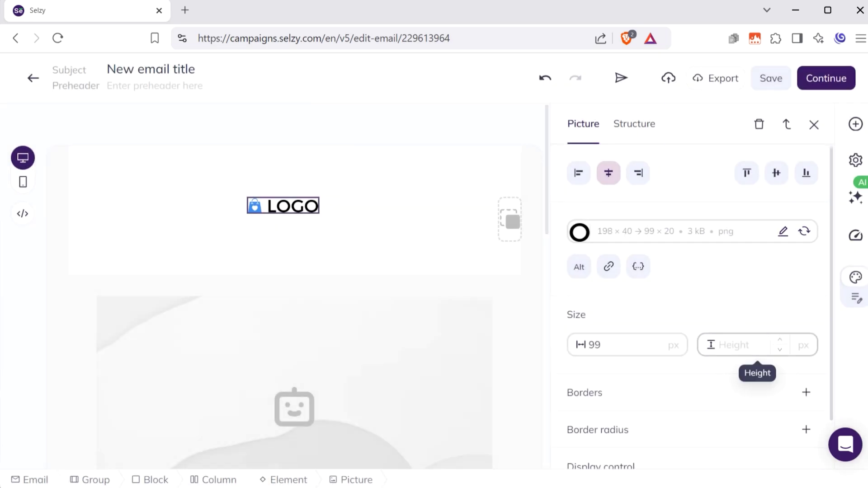
scroll(596, 357, "down", 2)
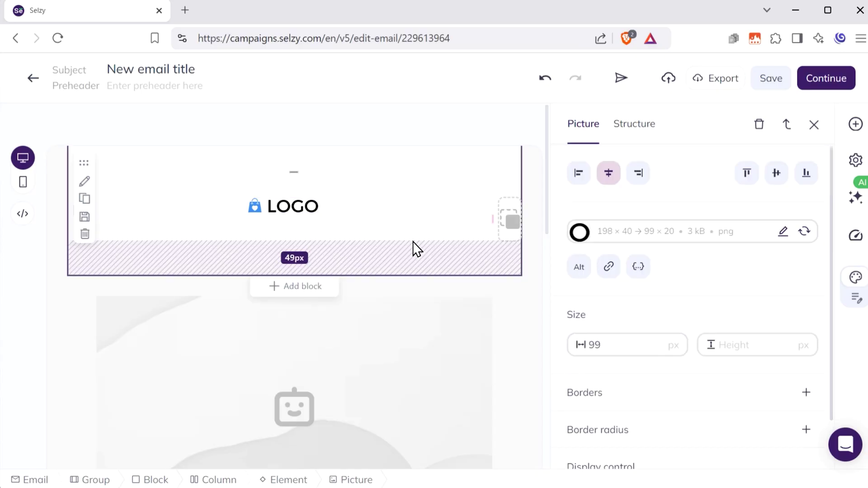
left_click(413, 243)
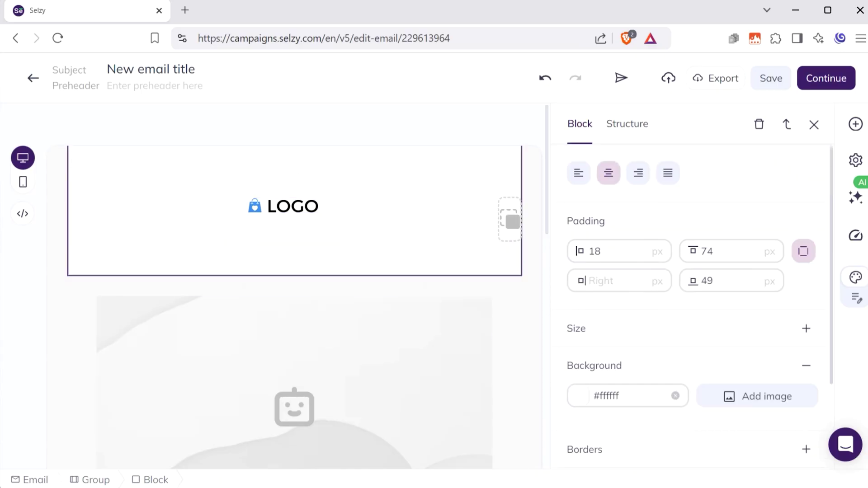
scroll(727, 305, "down", 2)
scroll(804, 234, "down", 1)
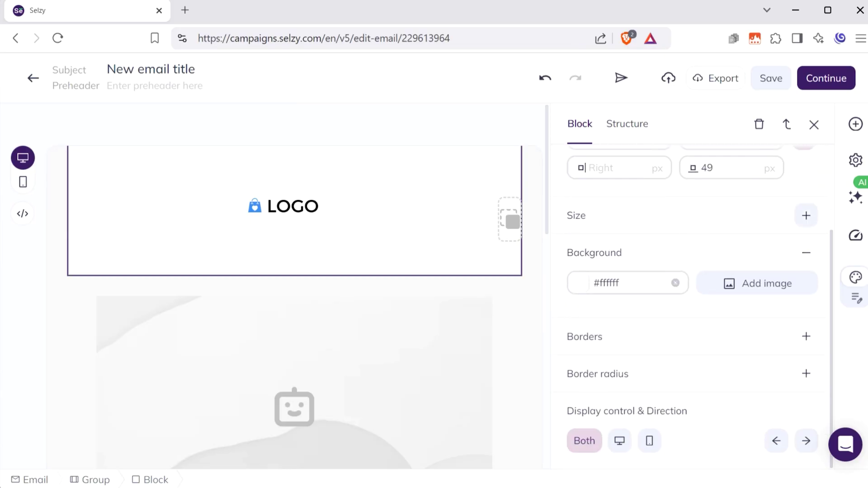
scroll(597, 292, "up", 3)
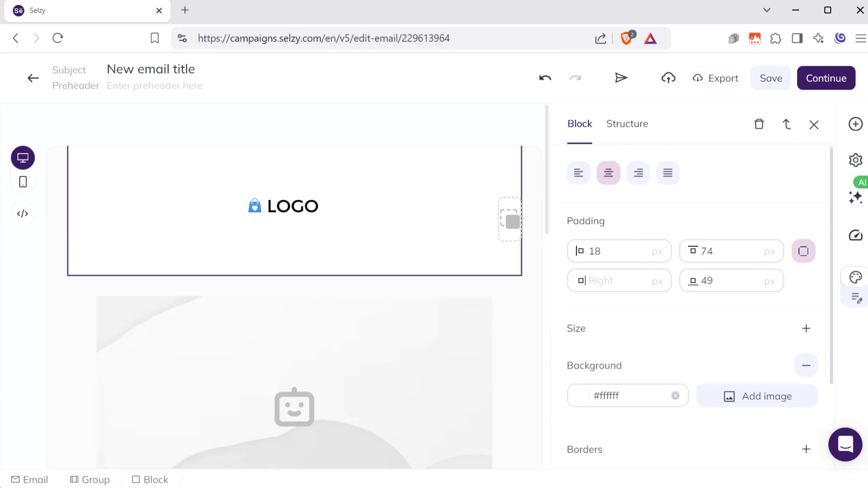
Split the logo header into three columns and select the logo and the middle column
left_click(628, 125)
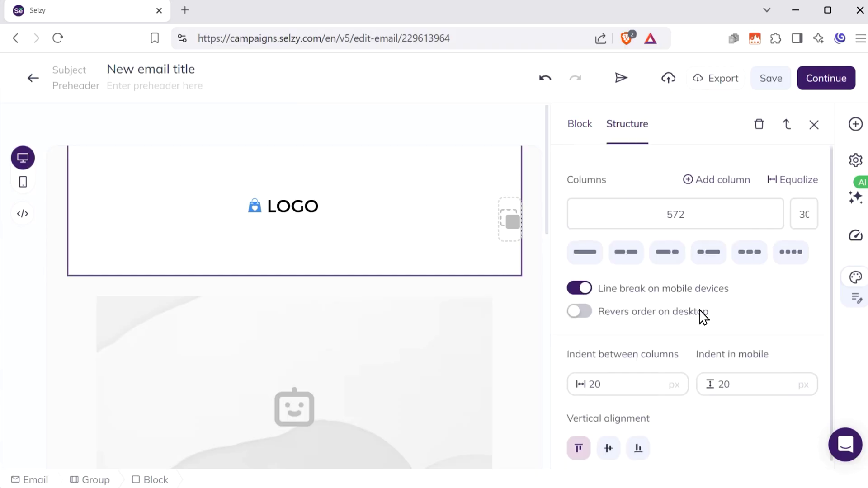
left_click(750, 253)
mouse_move(203, 220)
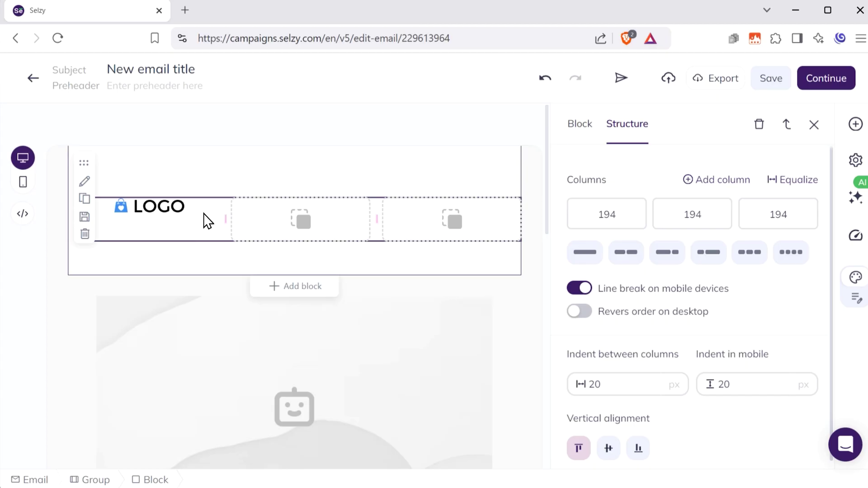
left_click(181, 237)
left_click(332, 234)
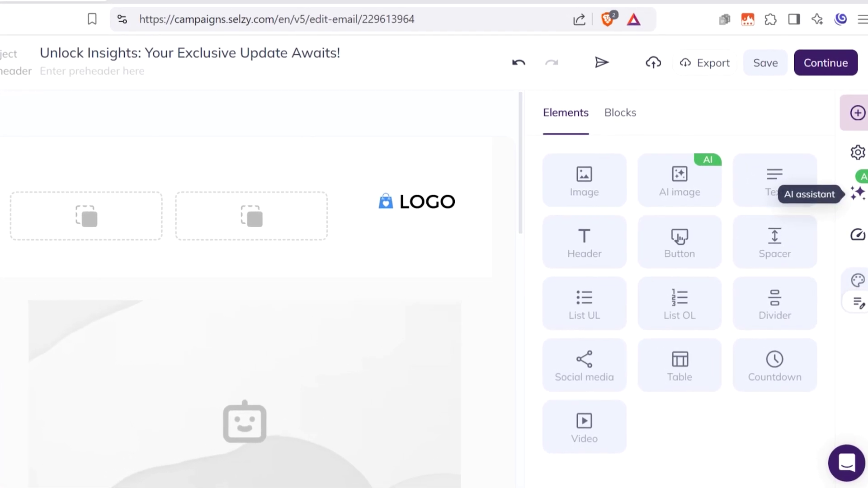
Use the AI Subject line & preheader generator to set 'Get Ready for Your Latest Insights!'
left_click(859, 198)
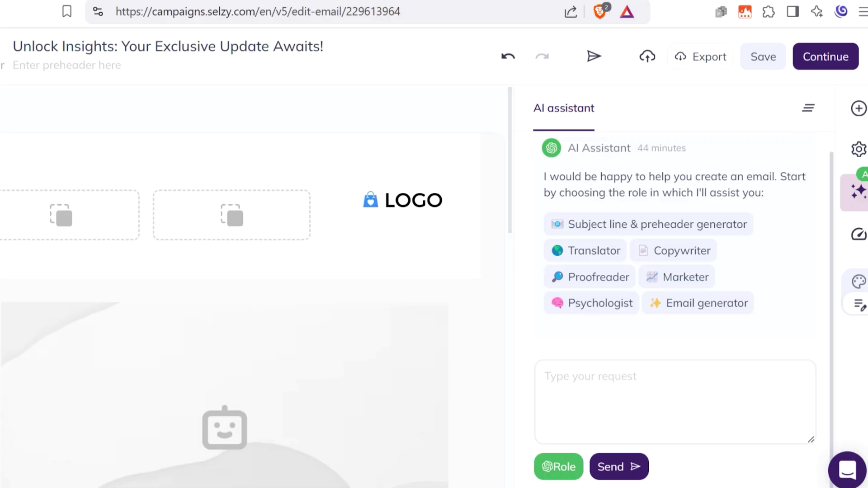
left_click(661, 229)
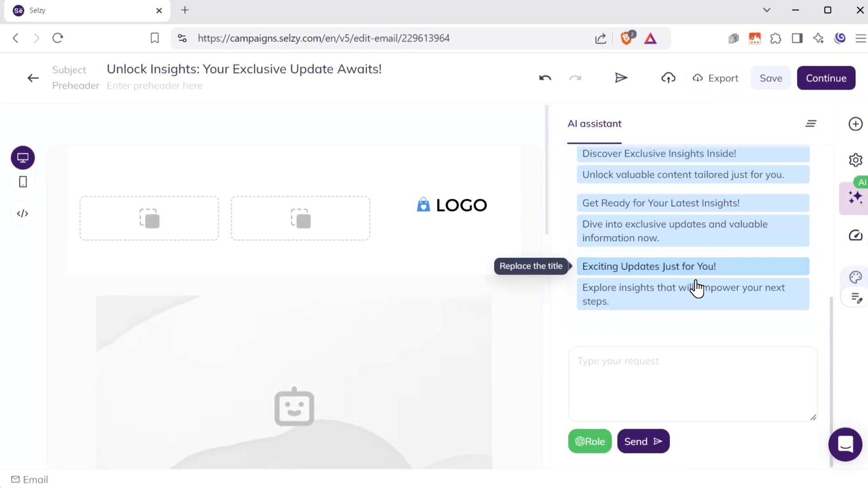
scroll(696, 289, "up", 2)
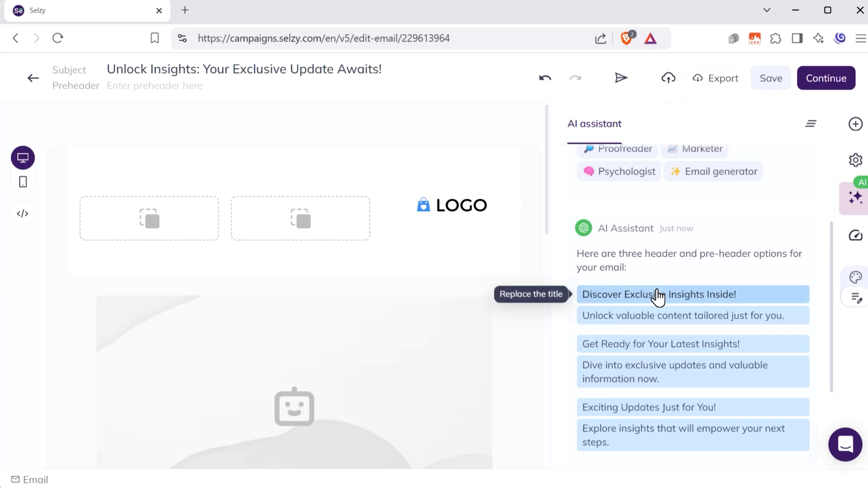
left_click(649, 345)
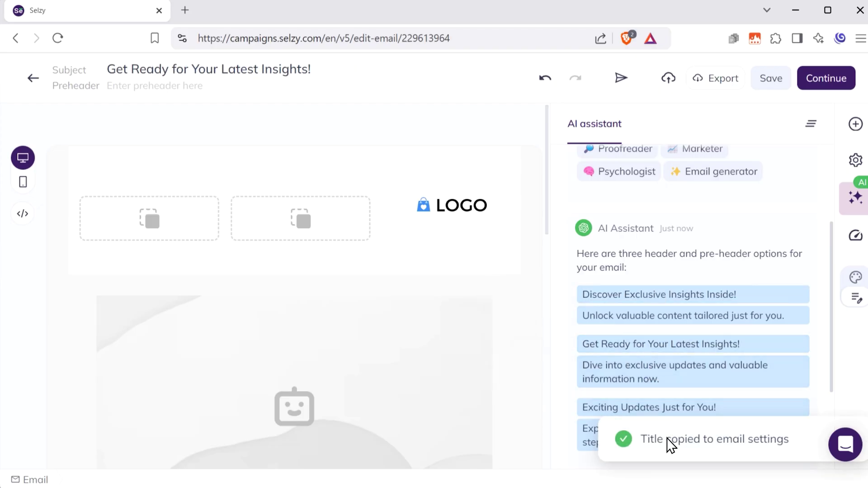
scroll(754, 272, "up", 3)
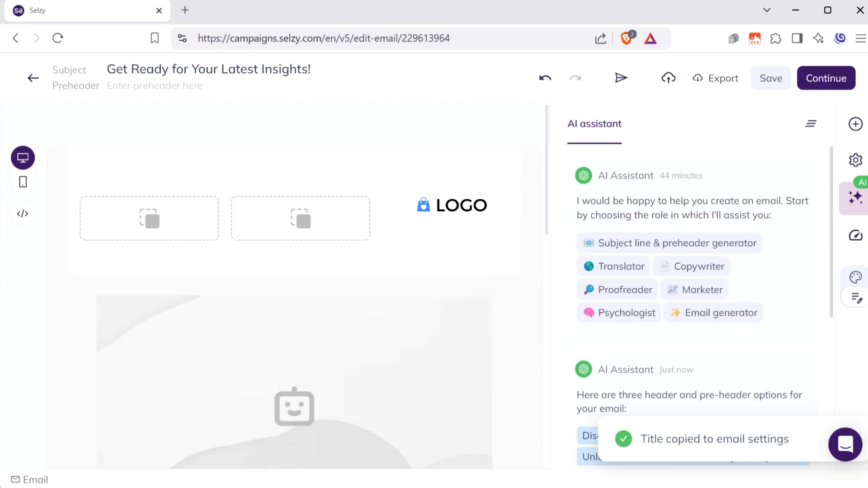
scroll(770, 226, "down", 3)
scroll(699, 271, "up", 3)
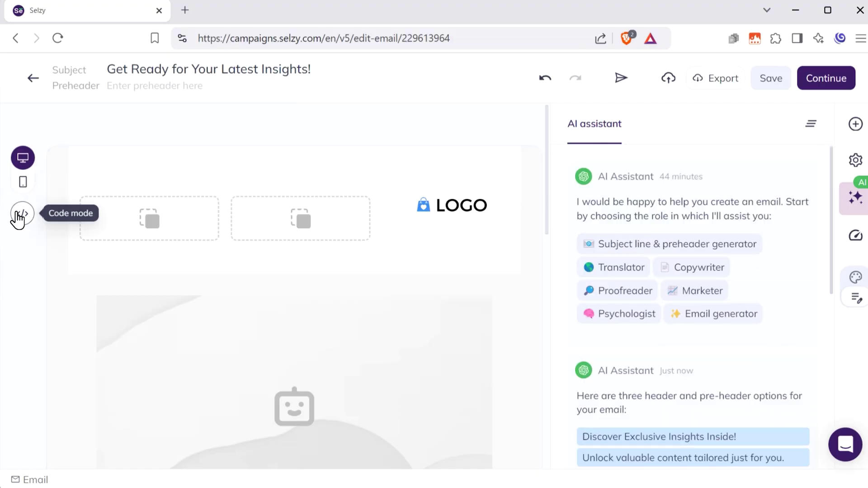
Inspect the email's HTML in Code mode, then switch to the Mobile preview
left_click(22, 216)
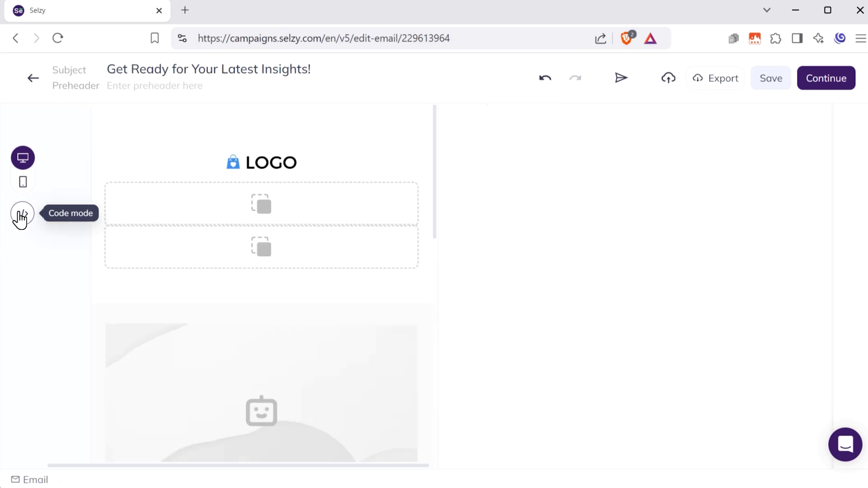
left_click_drag(842, 135, 842, 175)
scroll(843, 175, "down", 5)
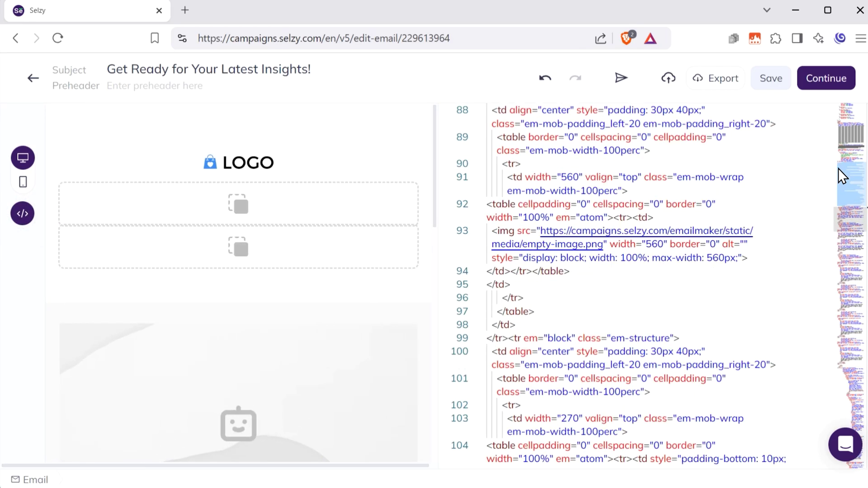
scroll(842, 175, "down", 3)
left_click(22, 158)
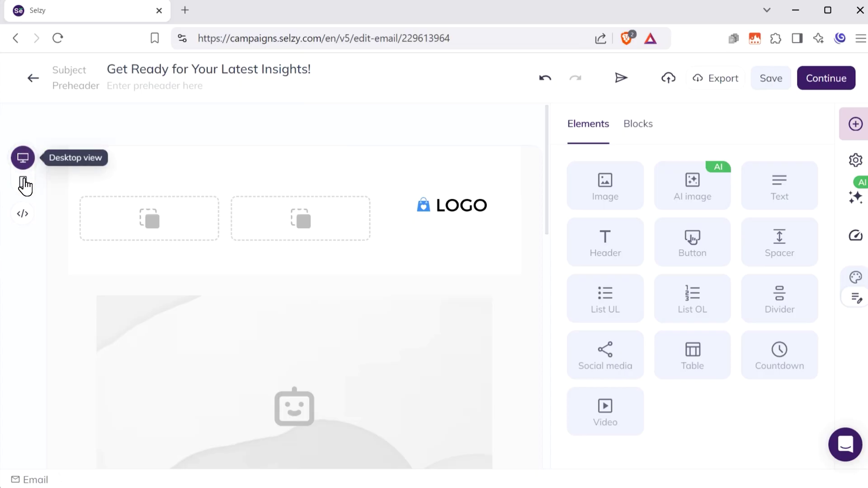
left_click(23, 184)
scroll(292, 204, "down", 3)
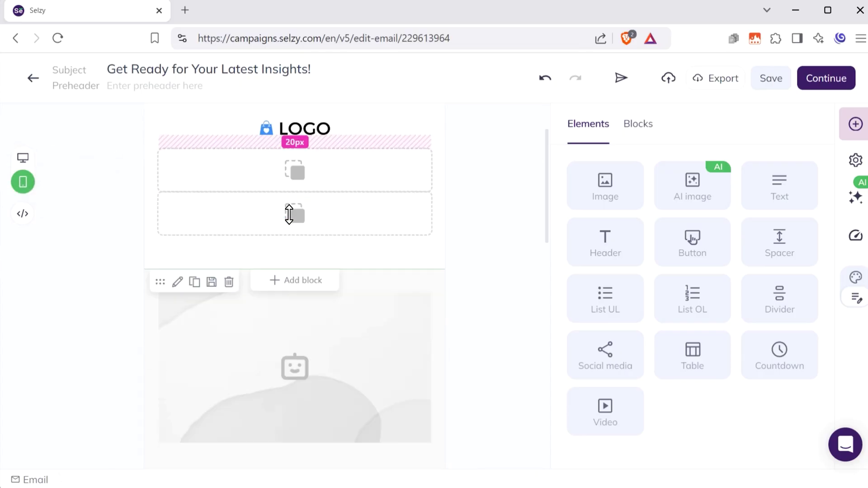
scroll(292, 203, "down", 3)
scroll(292, 204, "down", 3)
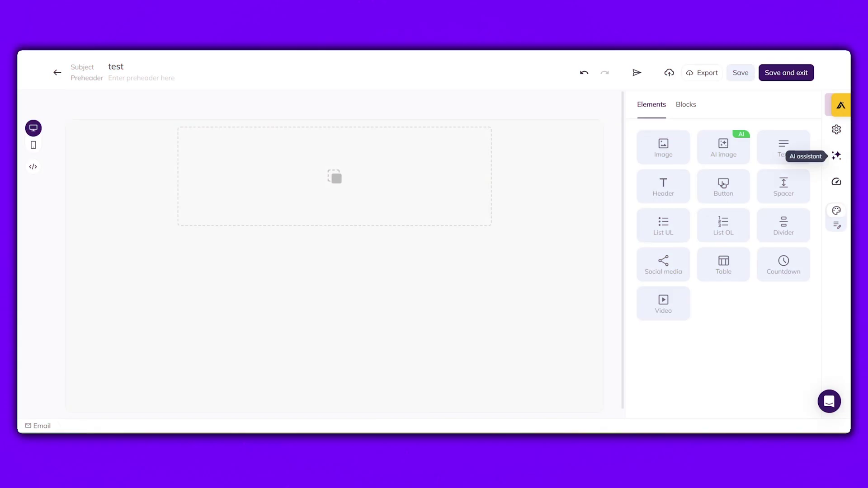
Ask the AI assistant to generate a welcome email for the email marketing course
left_click(837, 156)
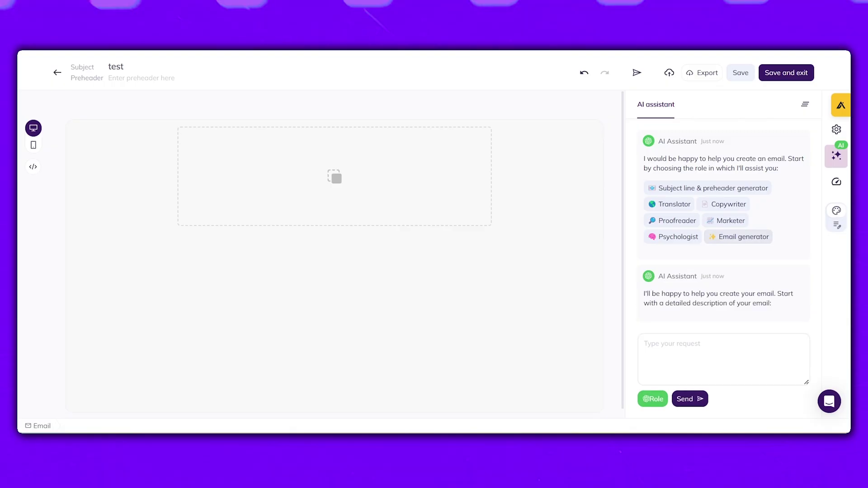
type("Please make welco")
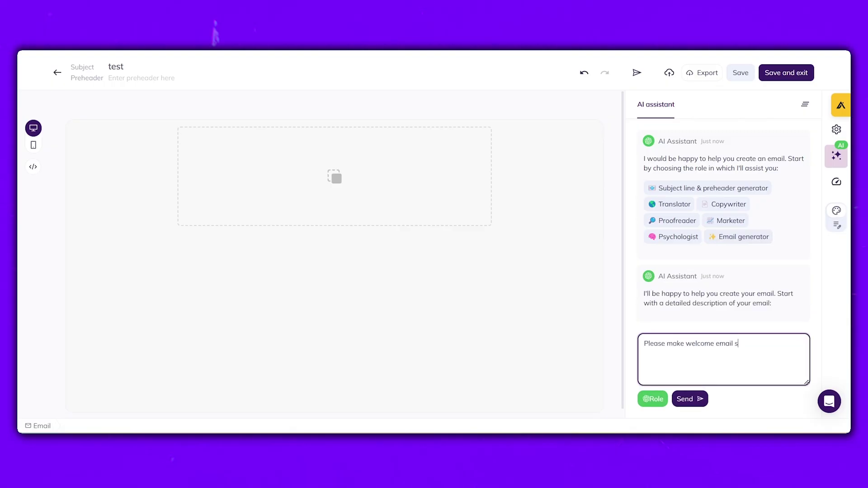
type("me email for this email markeitng course https://selzy.com/en/courses/email-marketing-course/")
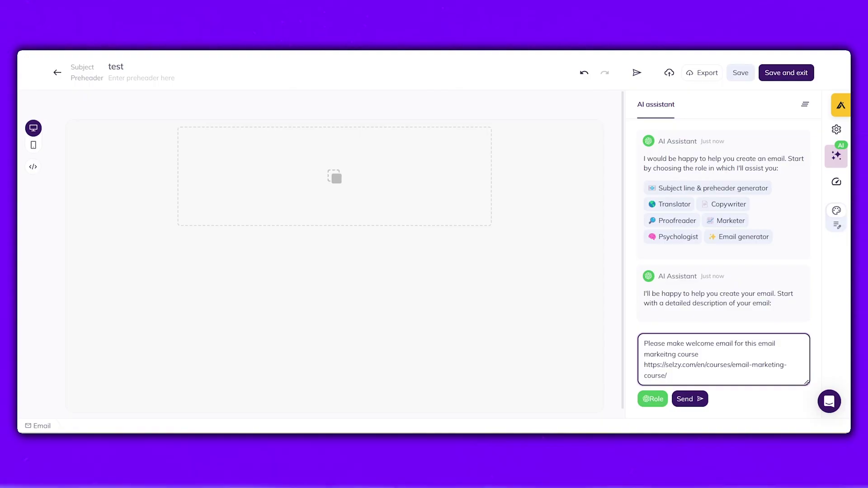
key("Return")
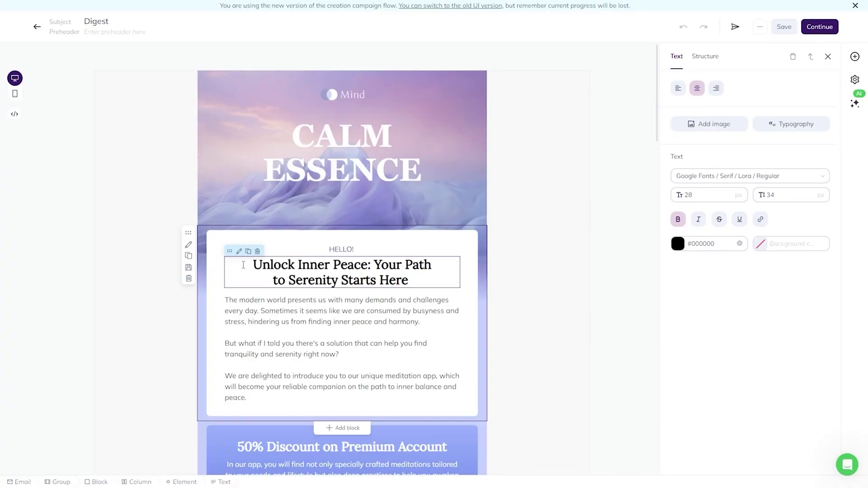
Select the Unlock Inner Peace heading, its body paragraphs and the 50% Discount block
left_click_drag(243, 264, 379, 280)
left_click(442, 282)
left_click(432, 331)
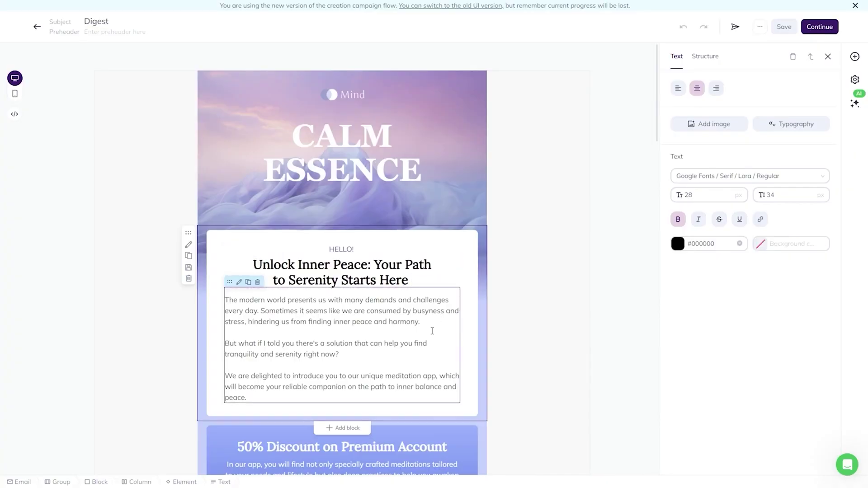
scroll(432, 331, "down", 5)
scroll(432, 331, "down", 3)
left_click(446, 329)
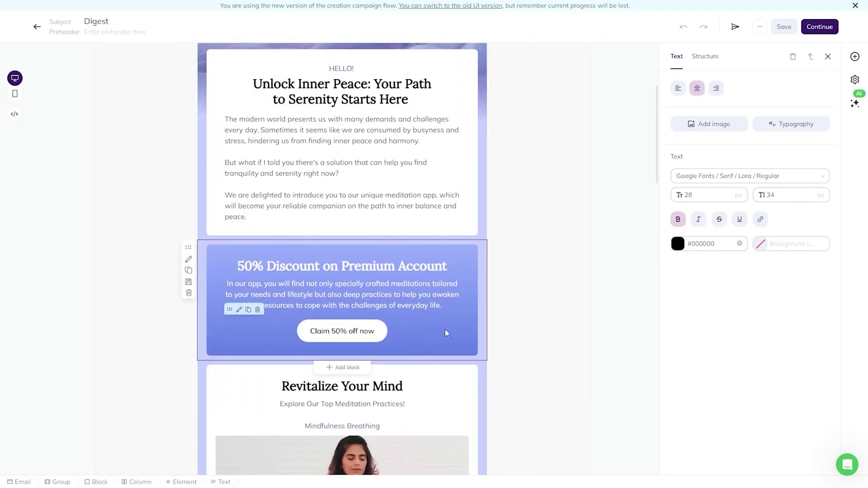
scroll(446, 329, "down", 4)
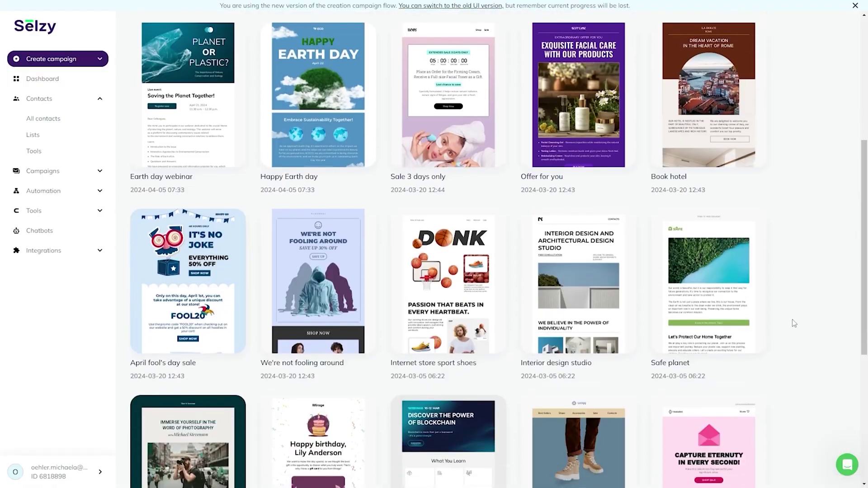
scroll(794, 324, "down", 4)
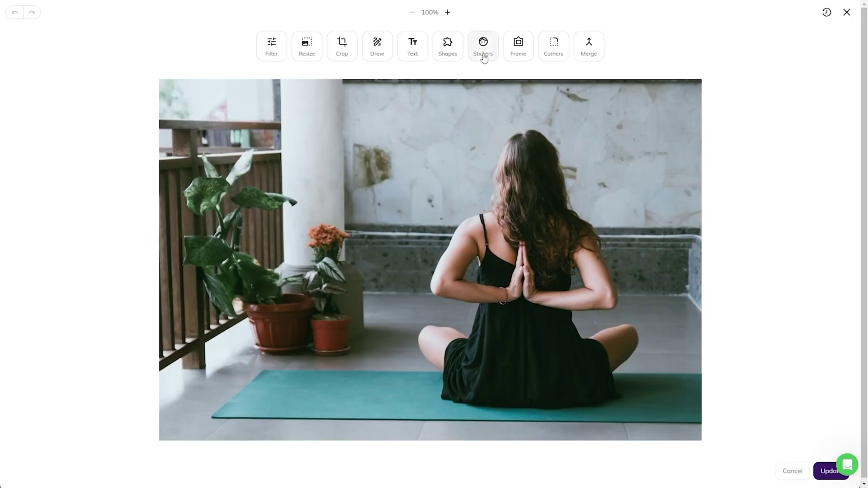
Put a green alien sticker on the woman's head and expand the additional campaign settings
left_click(484, 48)
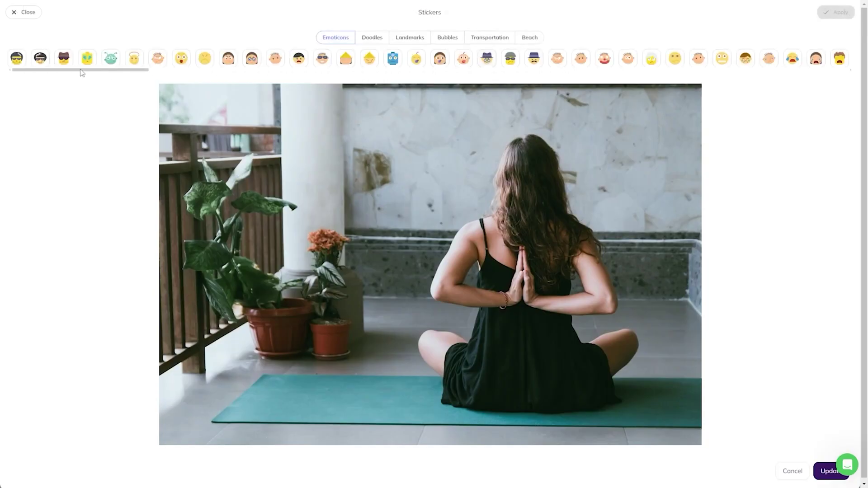
left_click(111, 59)
mouse_move(430, 272)
left_mouse_down()
mouse_move(540, 158)
mouse_move(614, 146)
left_mouse_up()
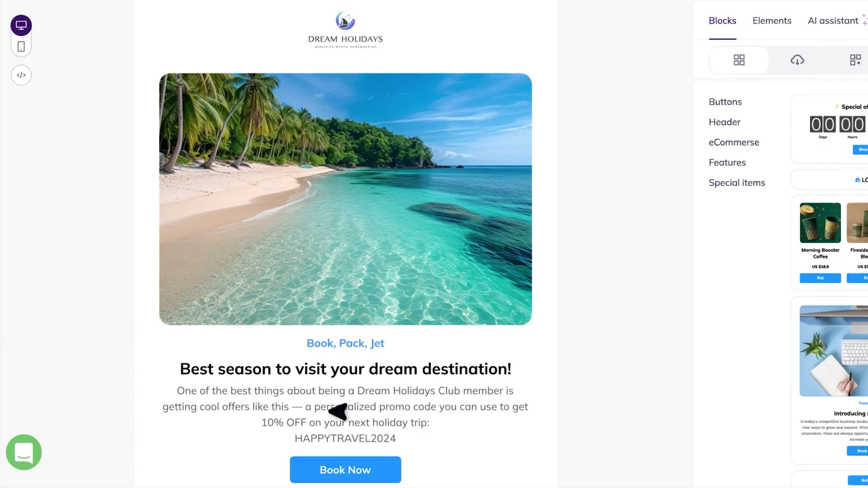
left_click(25, 452)
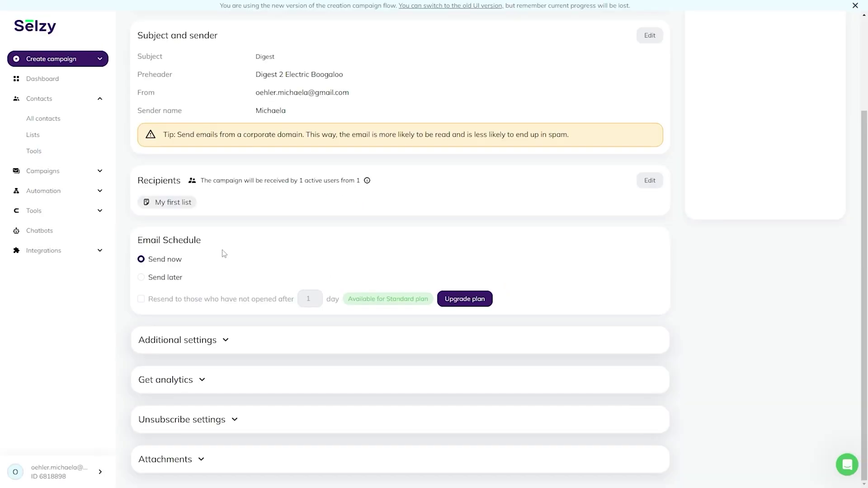
left_click(230, 342)
scroll(231, 343, "down", 2)
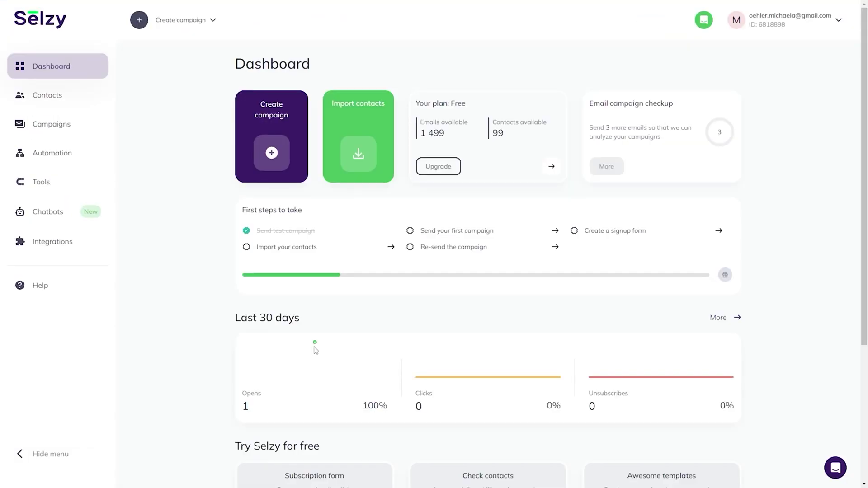
scroll(315, 349, "down", 3)
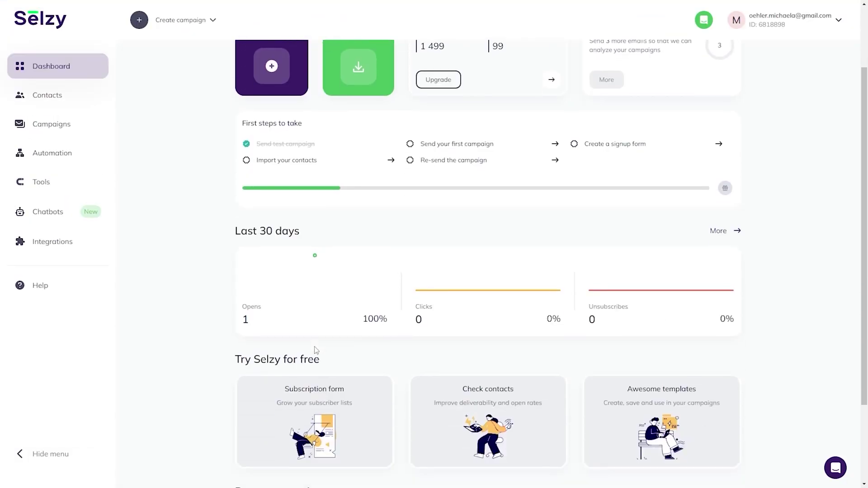
scroll(314, 349, "down", 3)
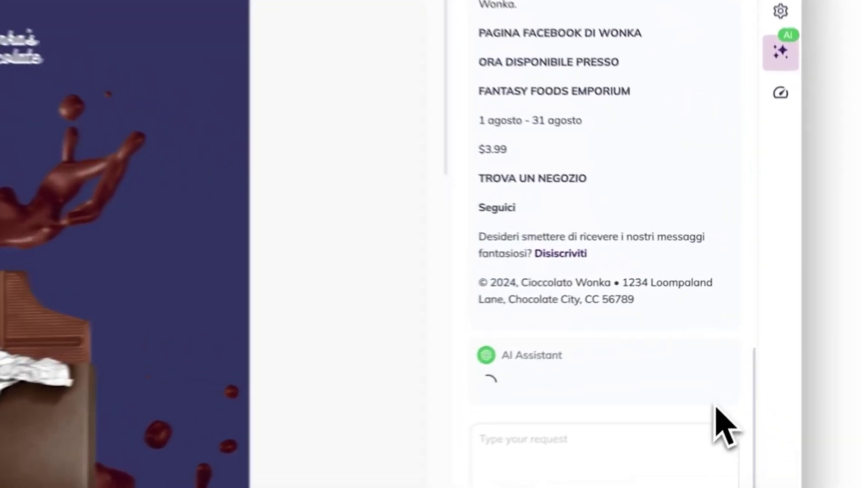
scroll(718, 440, "up", 5)
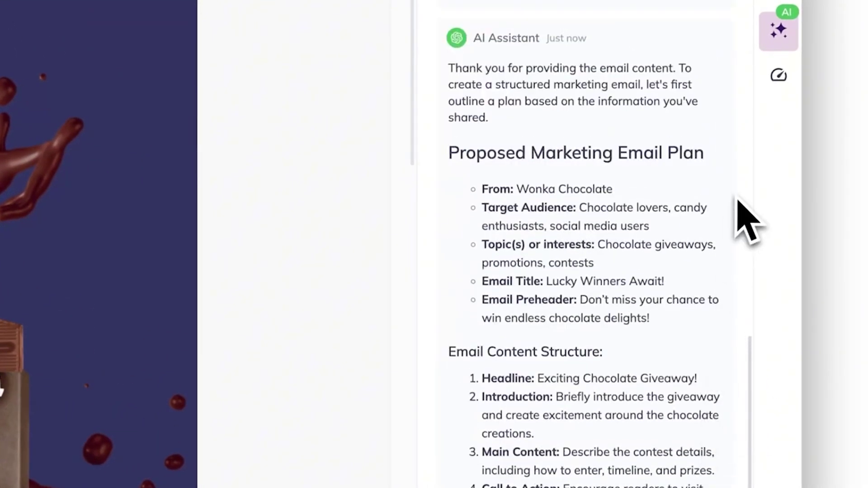
Use the AI-suggested title 'Lucky Winners Await!' as the email subject
left_click(551, 212)
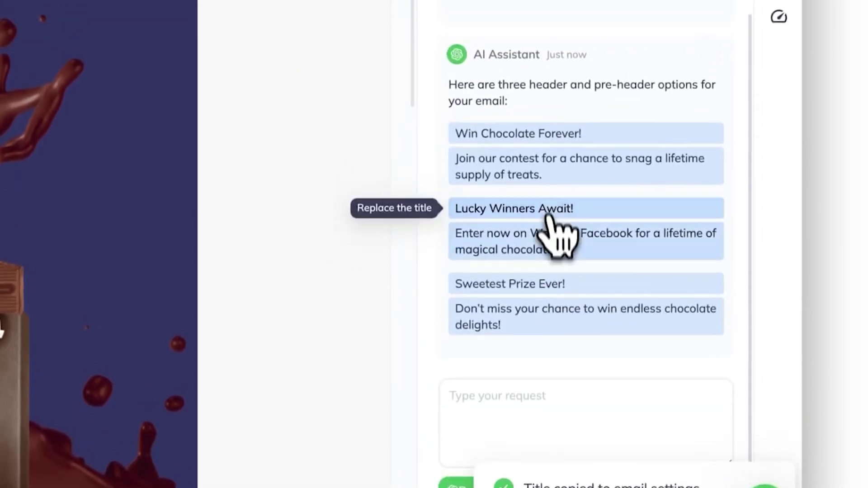